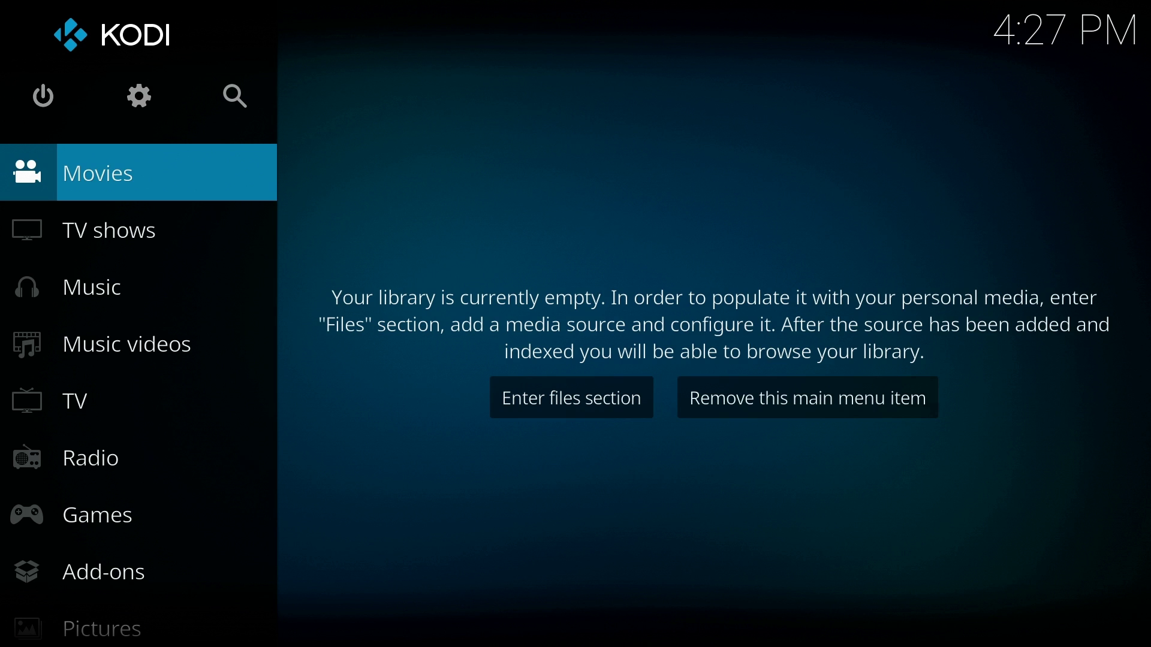
# Go to Settings > Media > Library and open Manage Sources > Videos
pyautogui.click(43, 96)
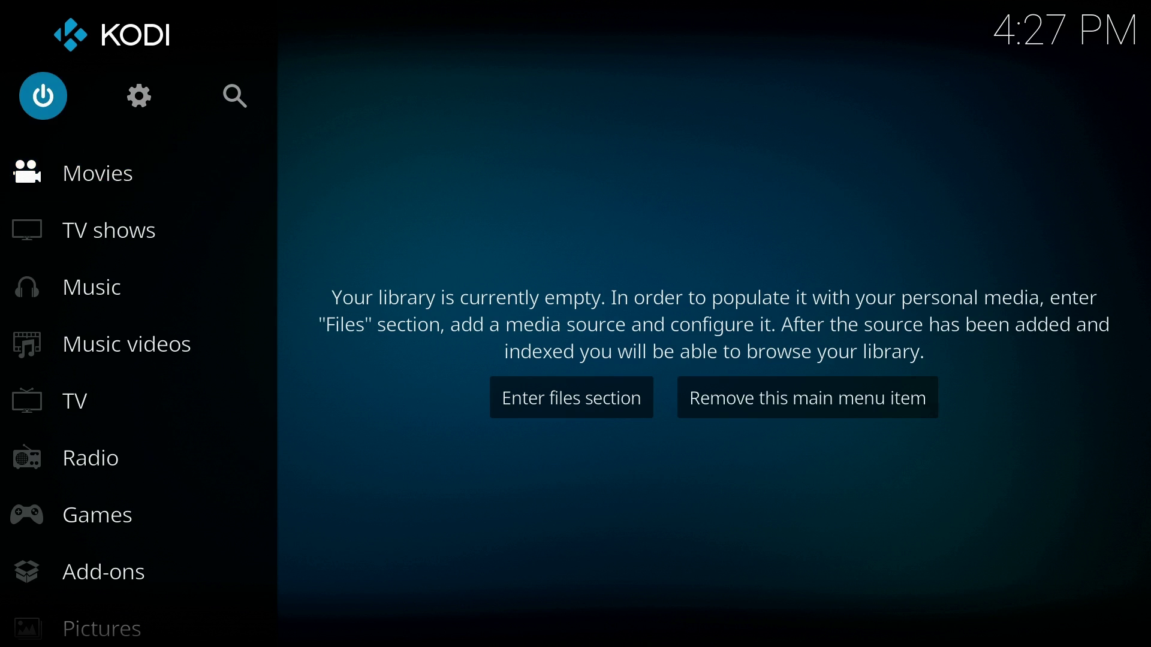
pyautogui.click(139, 96)
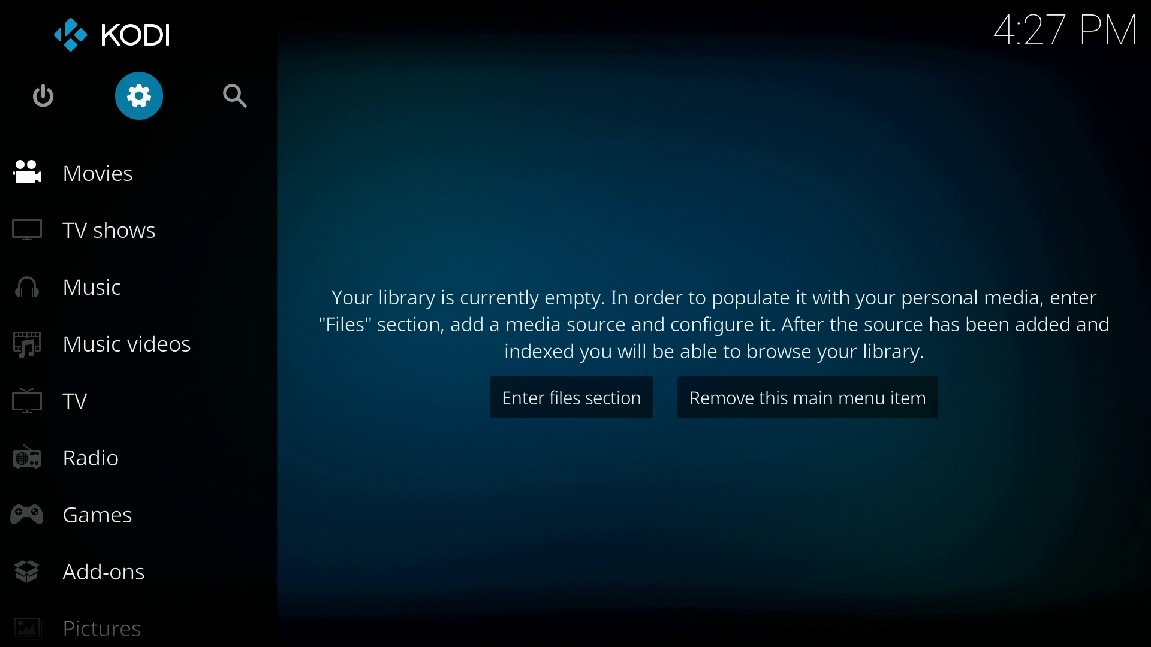
pyautogui.press('Return')
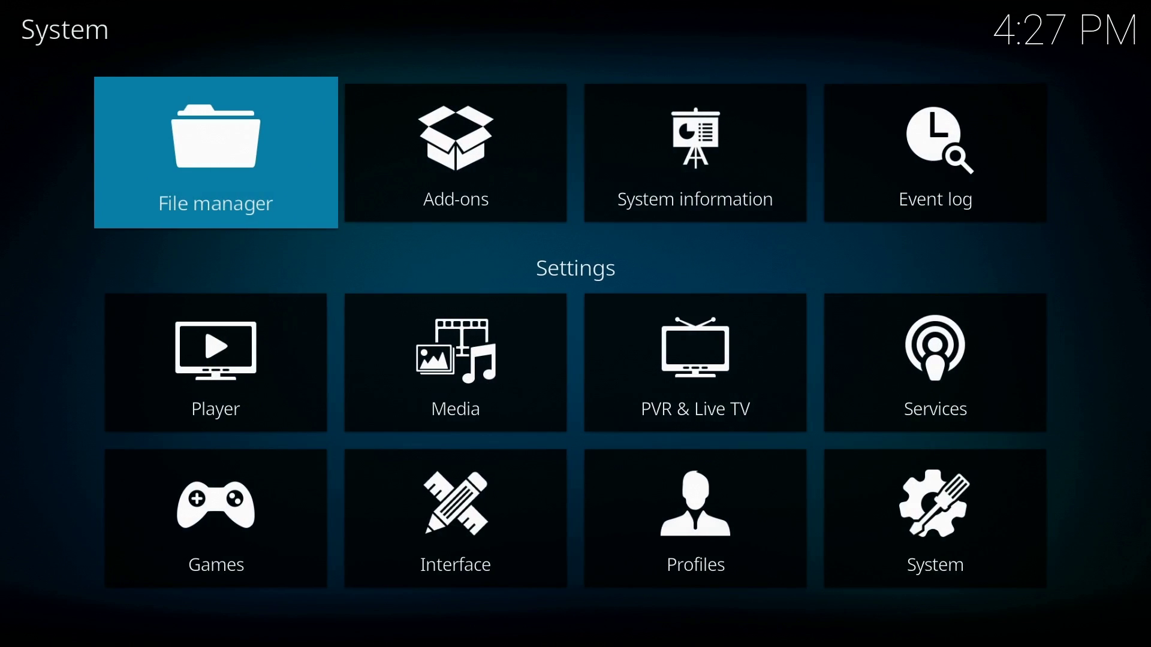
pyautogui.click(216, 363)
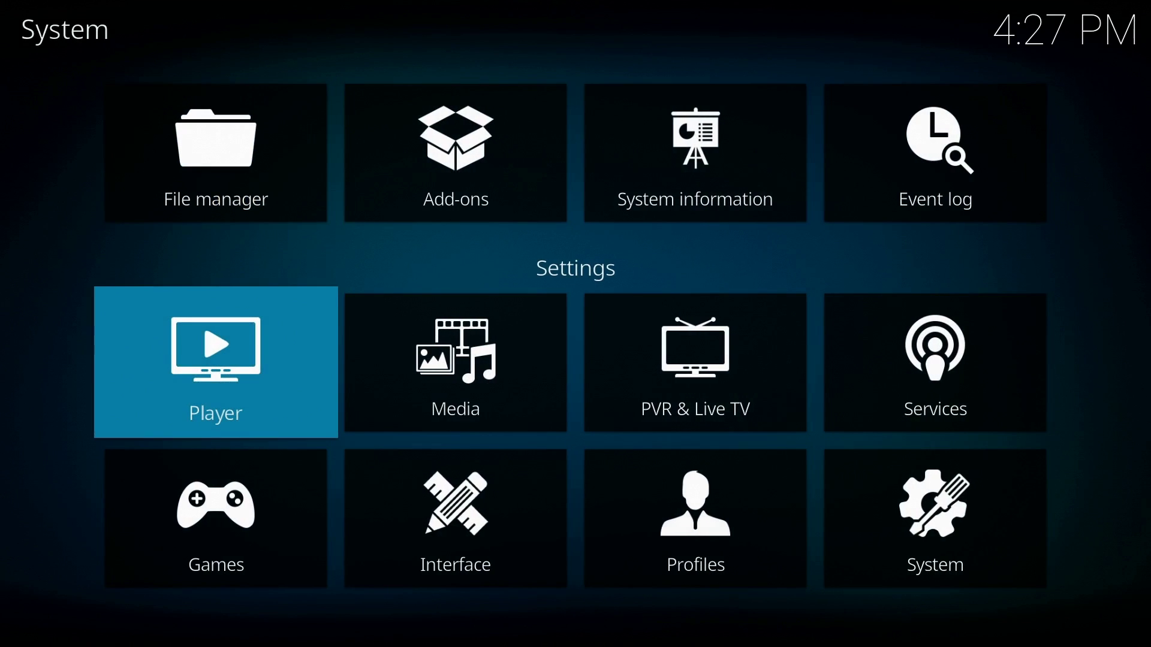
pyautogui.click(455, 363)
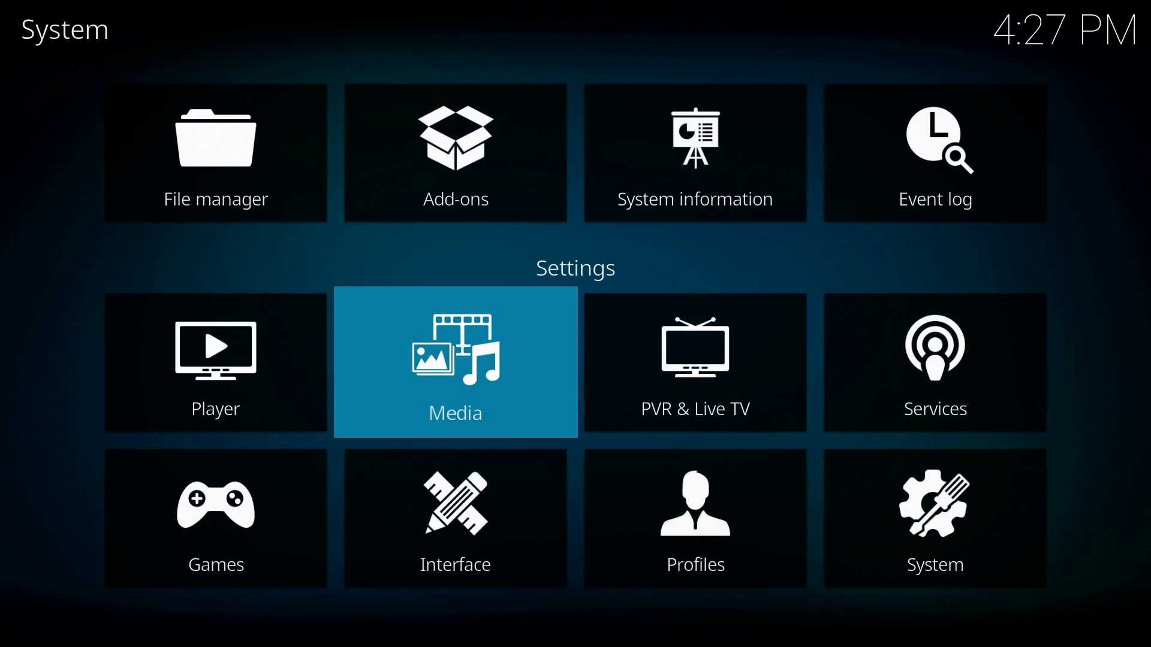
pyautogui.press('Return')
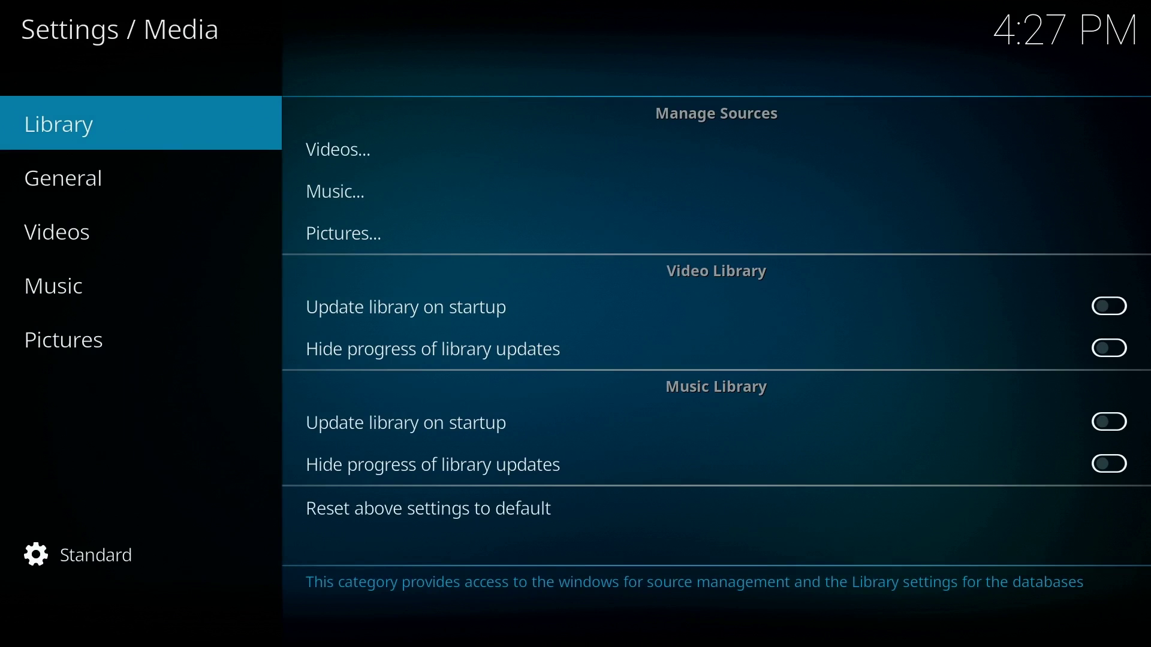
pyautogui.click(338, 149)
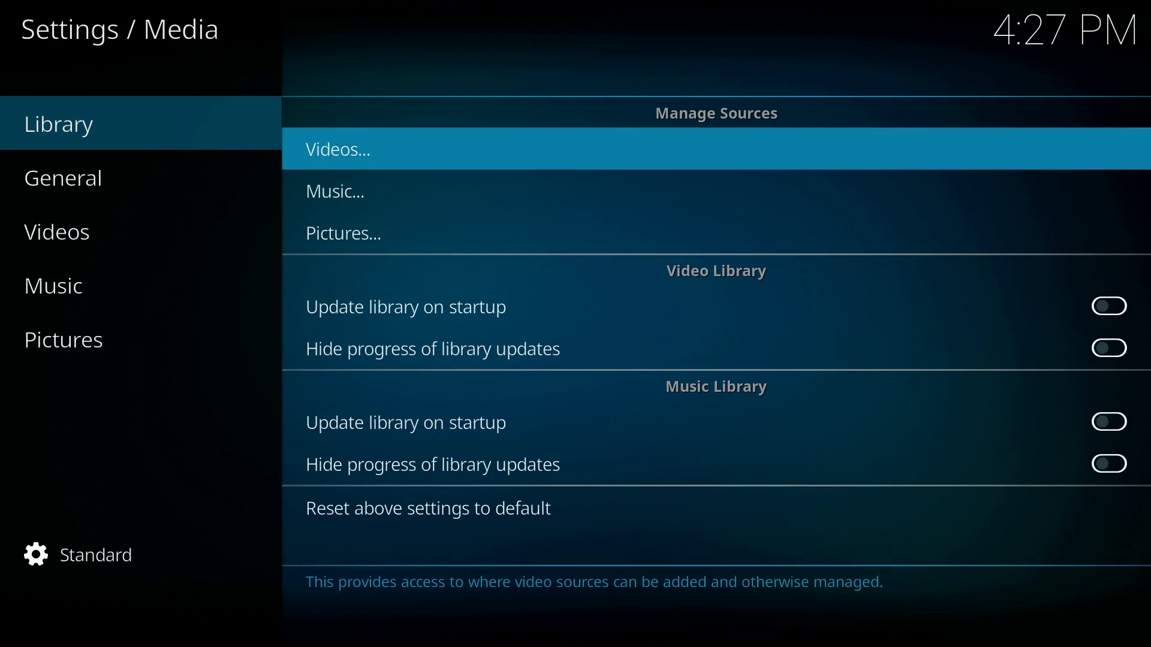
pyautogui.press('Return')
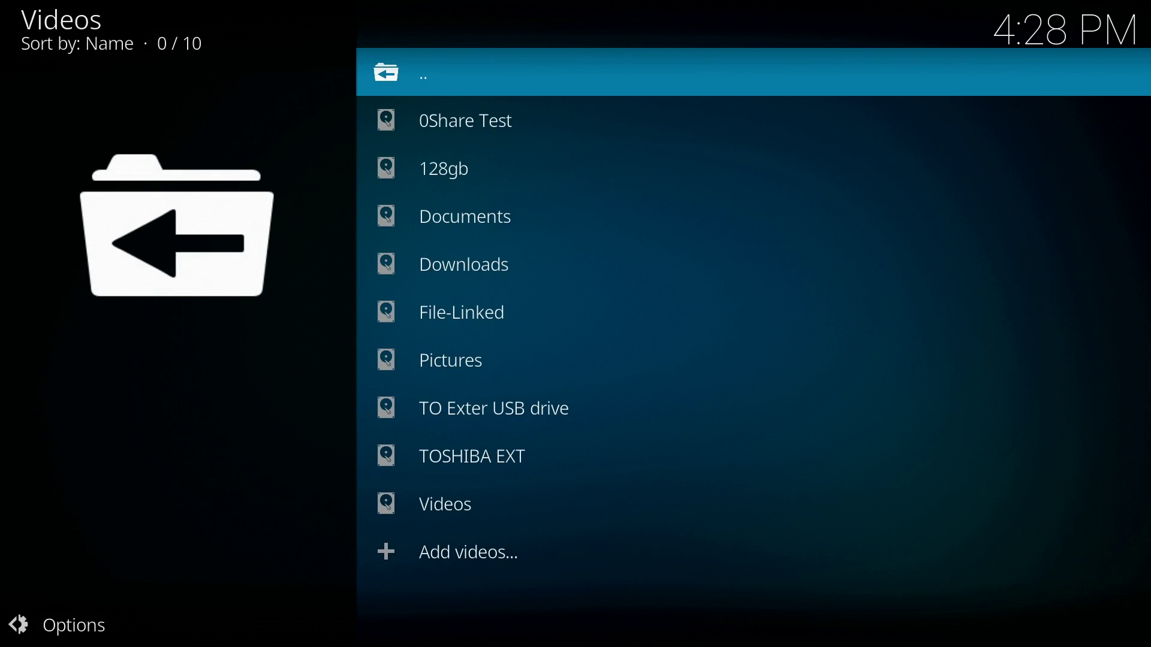
# Open the 'TO Exter USB drive' video source and highlight the '00000 wot kodi test' folder
pyautogui.press('Down')
pyautogui.press('Down')
pyautogui.press('Down')
pyautogui.press('Down')
pyautogui.press('Down')
pyautogui.press('Down')
pyautogui.press('Down')
pyautogui.press('Down')
pyautogui.press('Down')
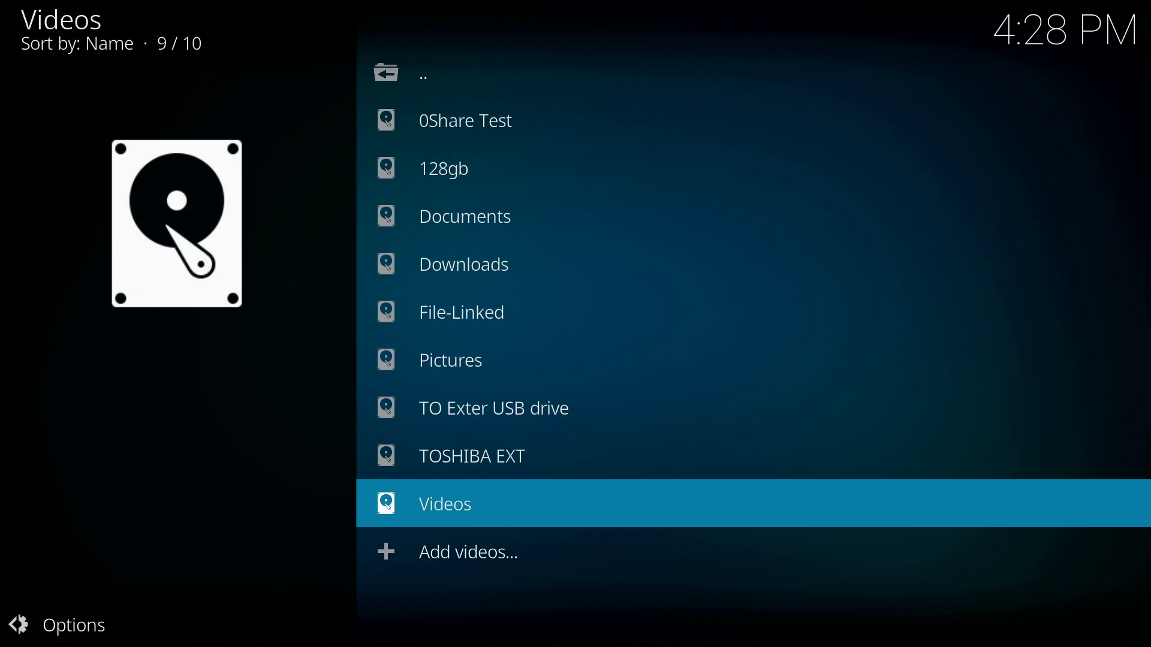
pyautogui.press('Up')
pyautogui.press('Up')
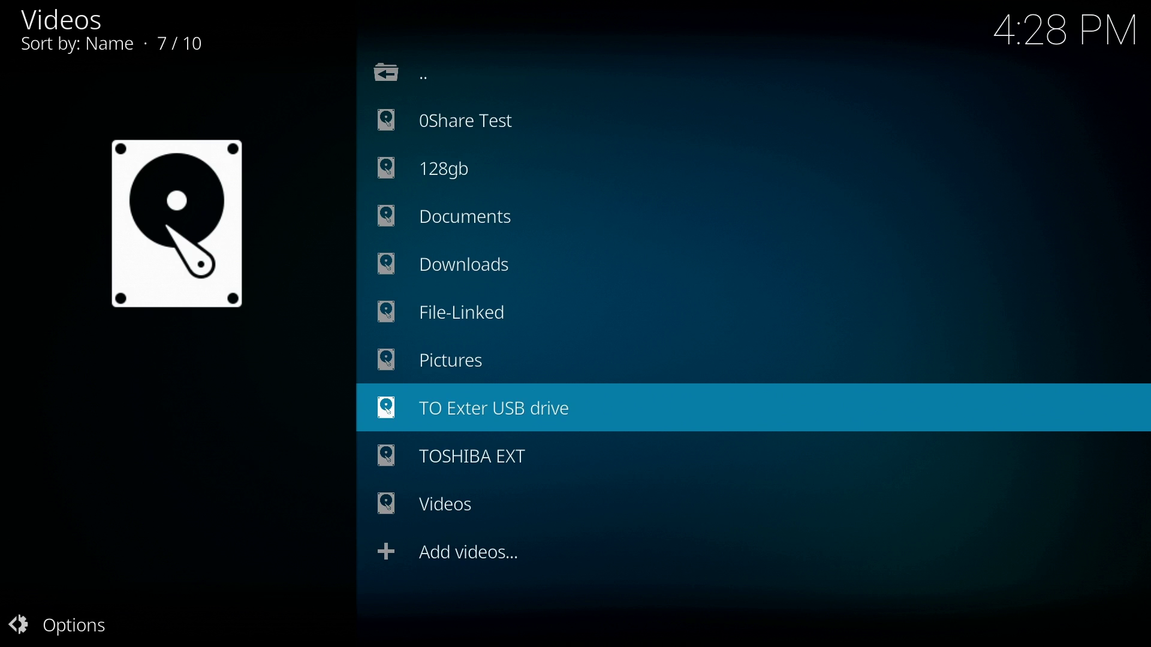
pyautogui.press('Return')
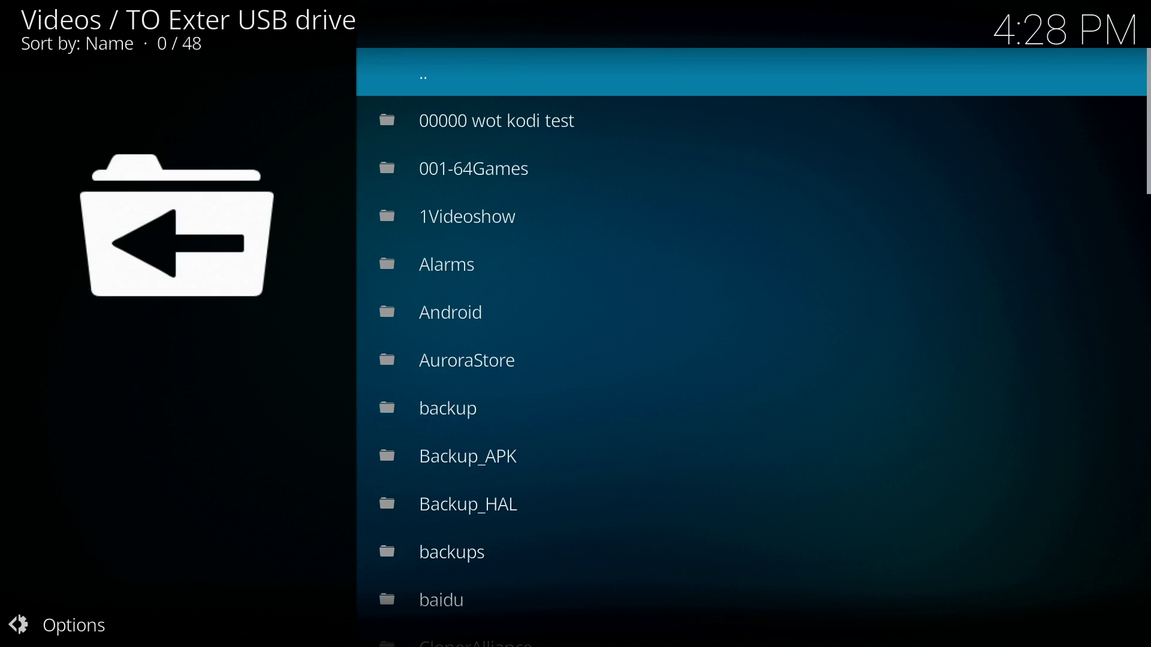
pyautogui.press('Down')
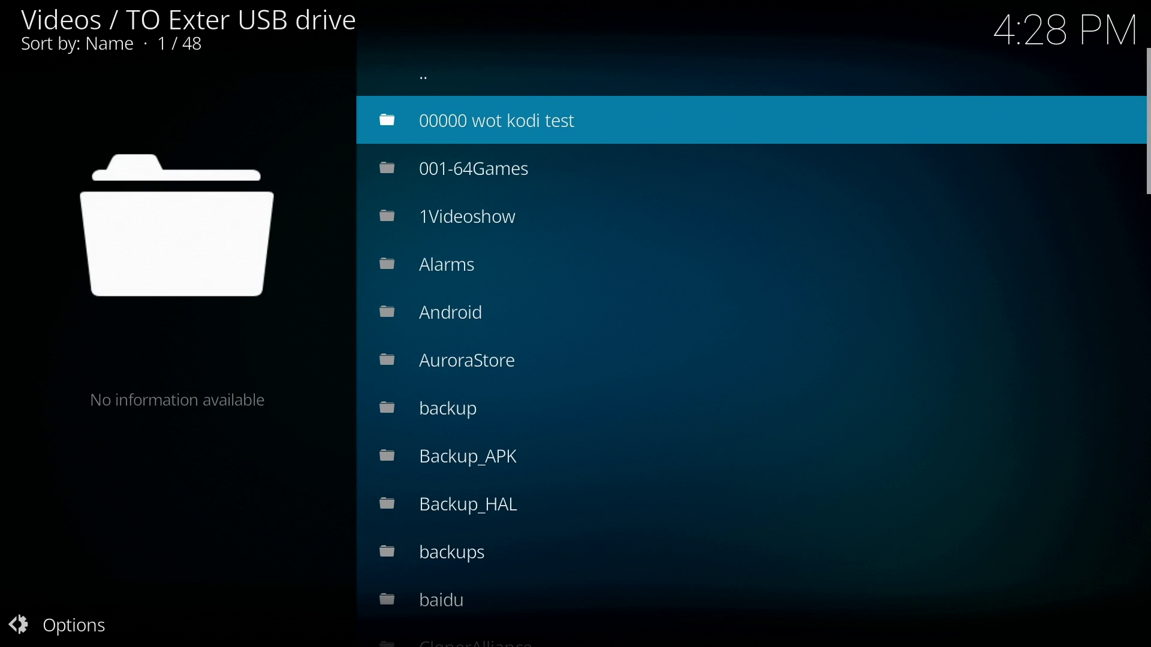
# Set the '00000 wot kodi test' folder's content to TV shows and refresh information for all items
pyautogui.press('c')
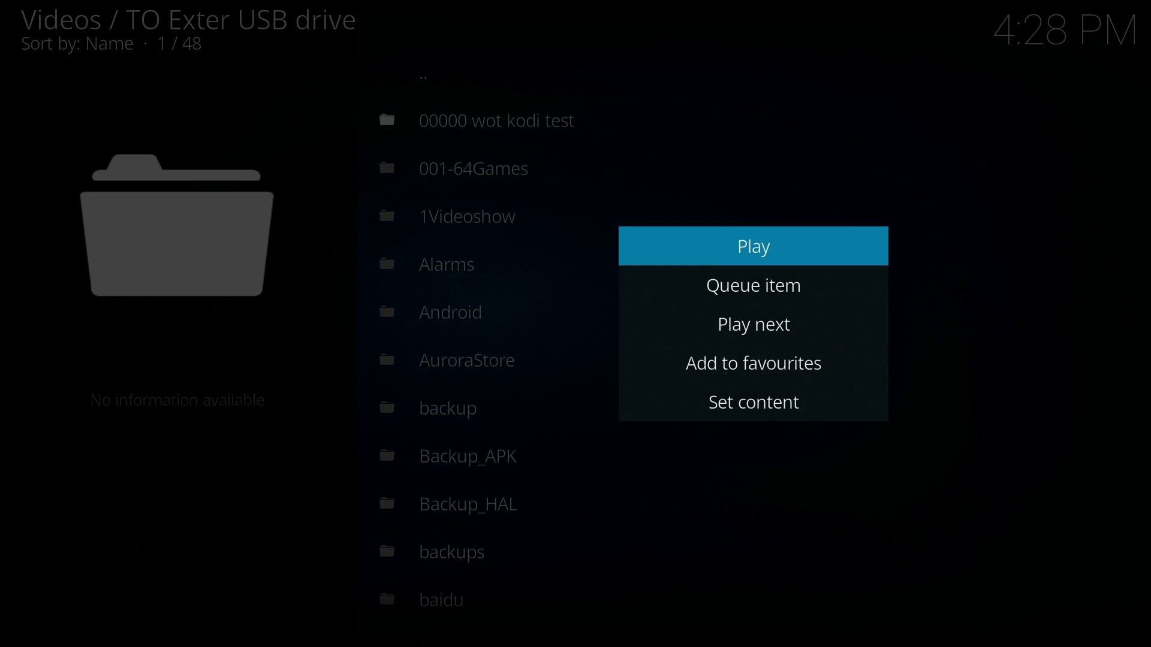
pyautogui.press('Down')
pyautogui.press('Down')
pyautogui.press('Down')
pyautogui.press('Down')
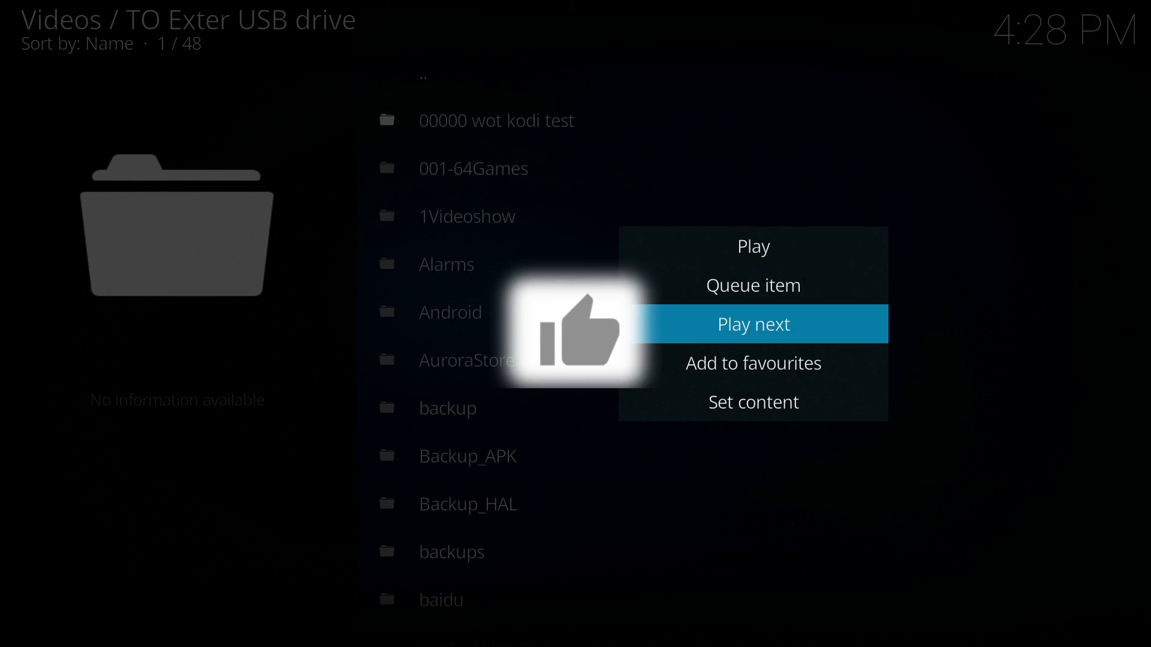
pyautogui.press('Return')
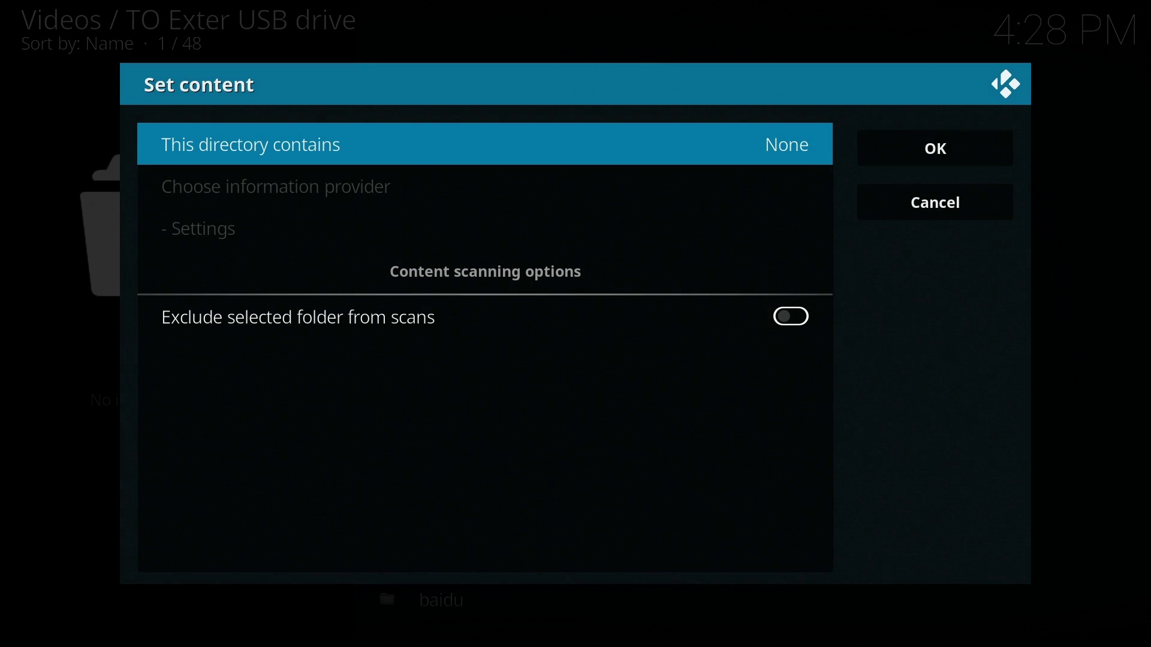
pyautogui.press('Return')
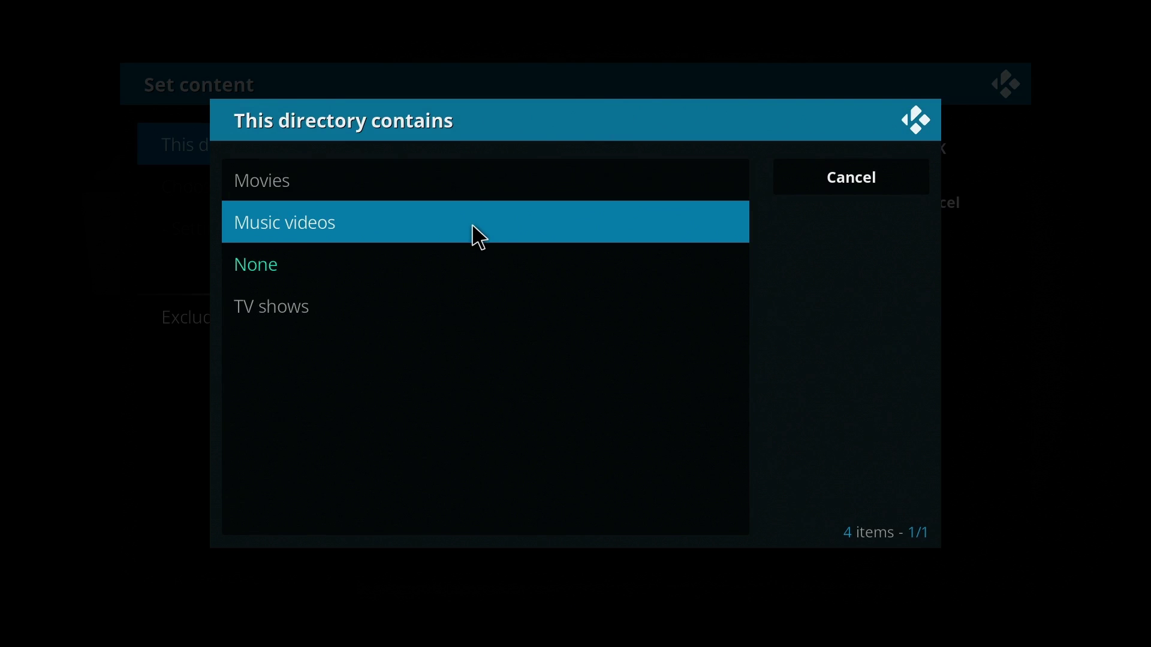
pyautogui.press('Down')
pyautogui.press('Down')
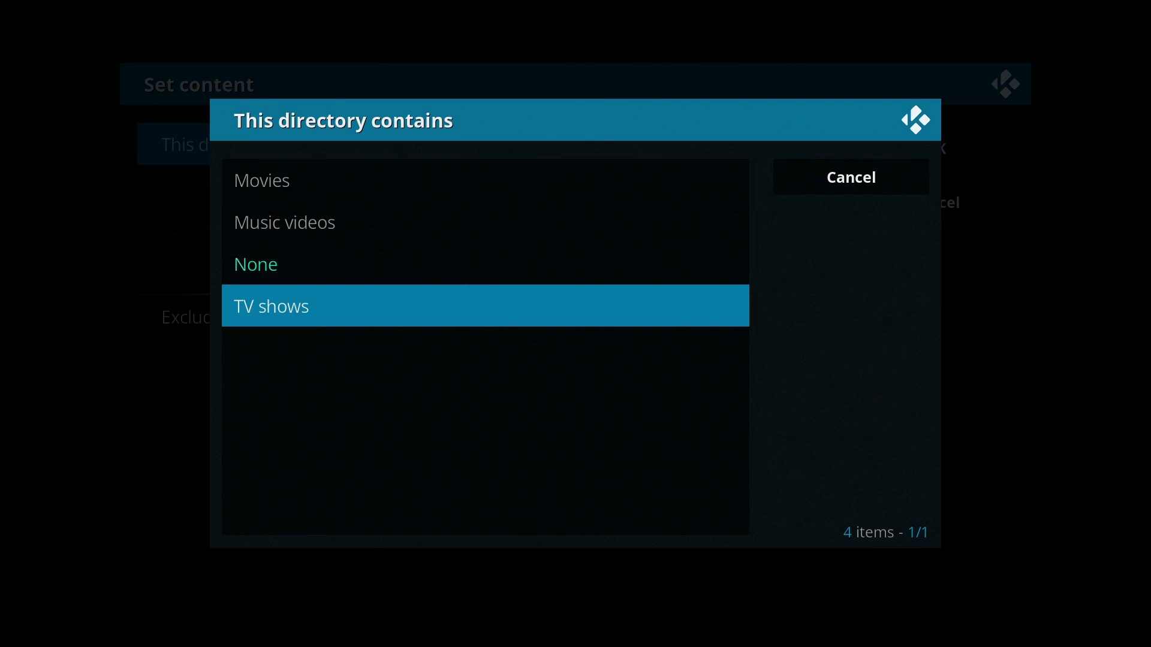
pyautogui.press('Return')
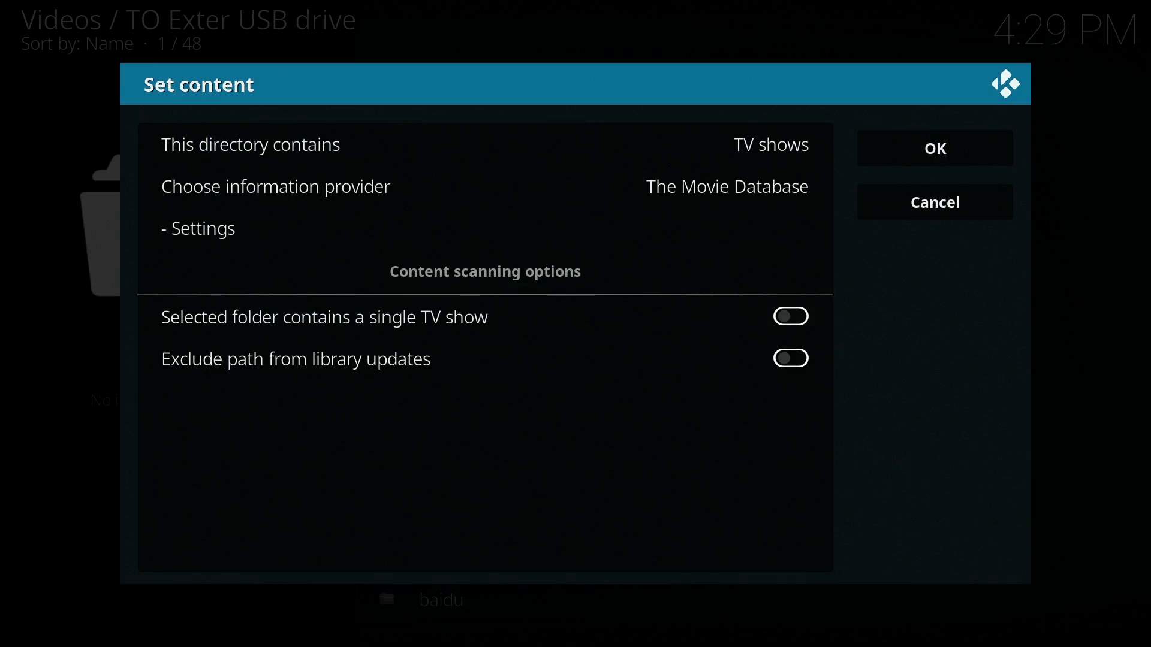
pyautogui.press('Down')
pyautogui.press('Right')
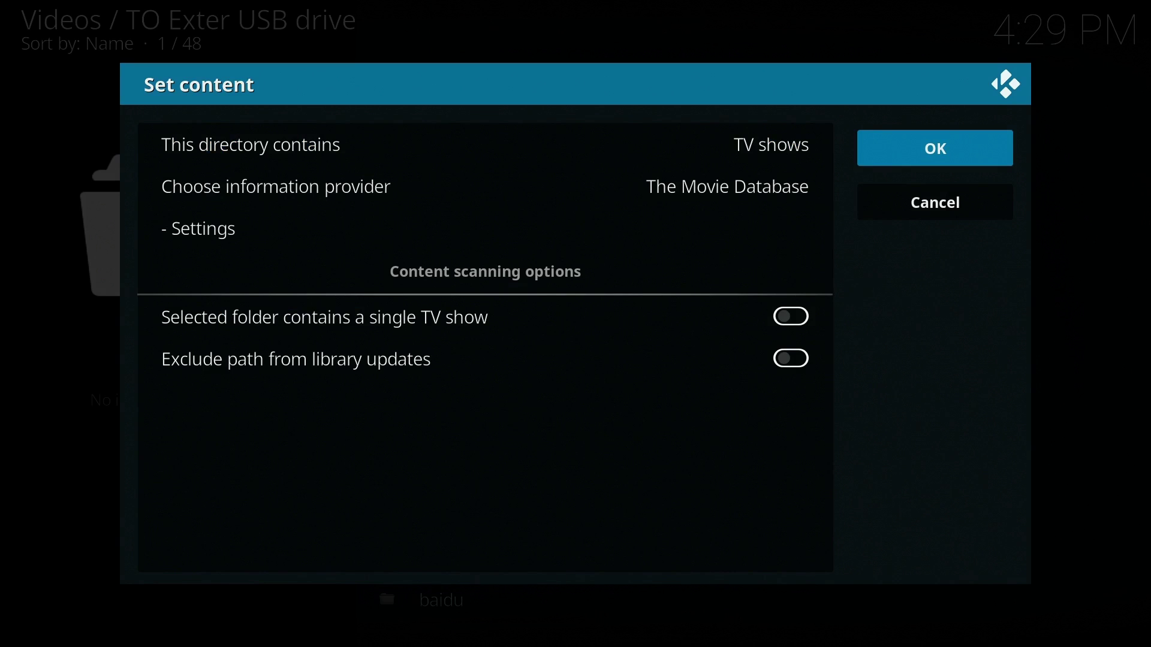
pyautogui.press('Return')
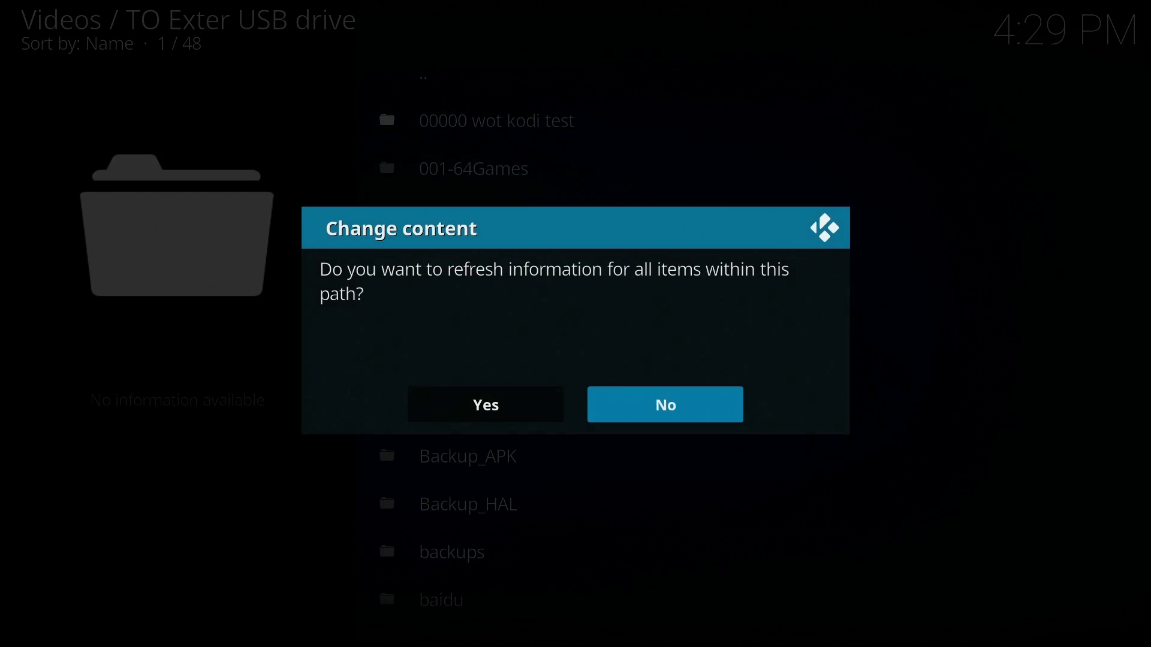
pyautogui.press('Left')
pyautogui.press('Return')
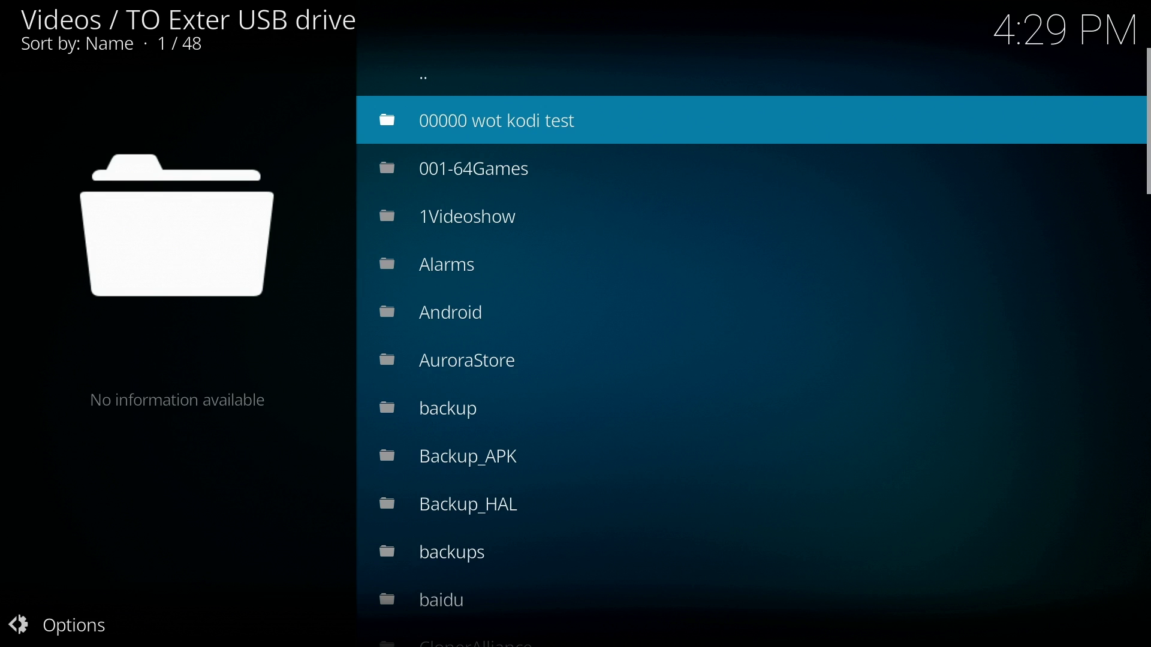
# Scan the folder into the library, refresh info from the internet, then dismiss the TV show name prompt
pyautogui.press('c')
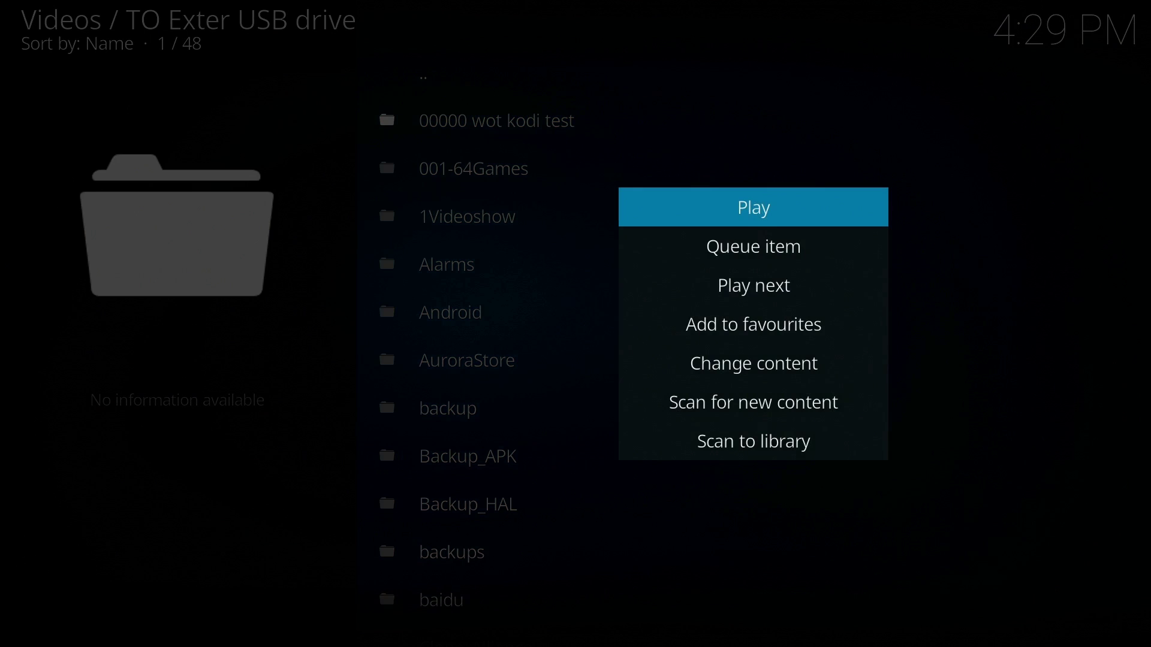
pyautogui.press('Down')
pyautogui.press('Down')
pyautogui.press('Down')
pyautogui.press('Down')
pyautogui.press('Down')
pyautogui.press('Down')
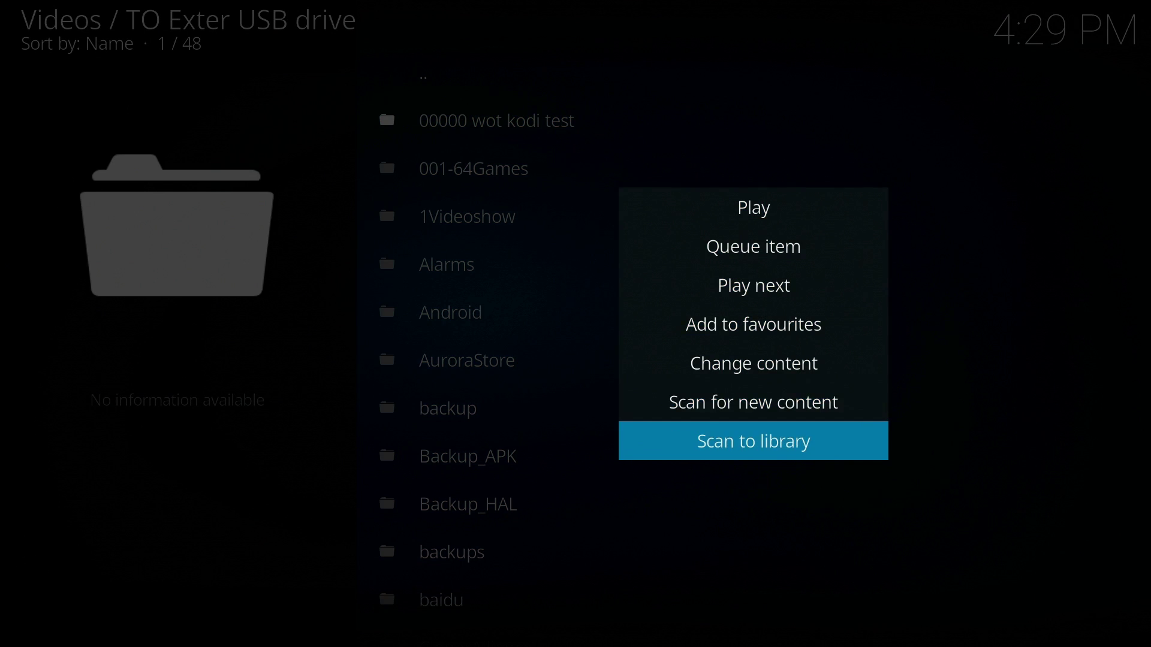
pyautogui.press('Return')
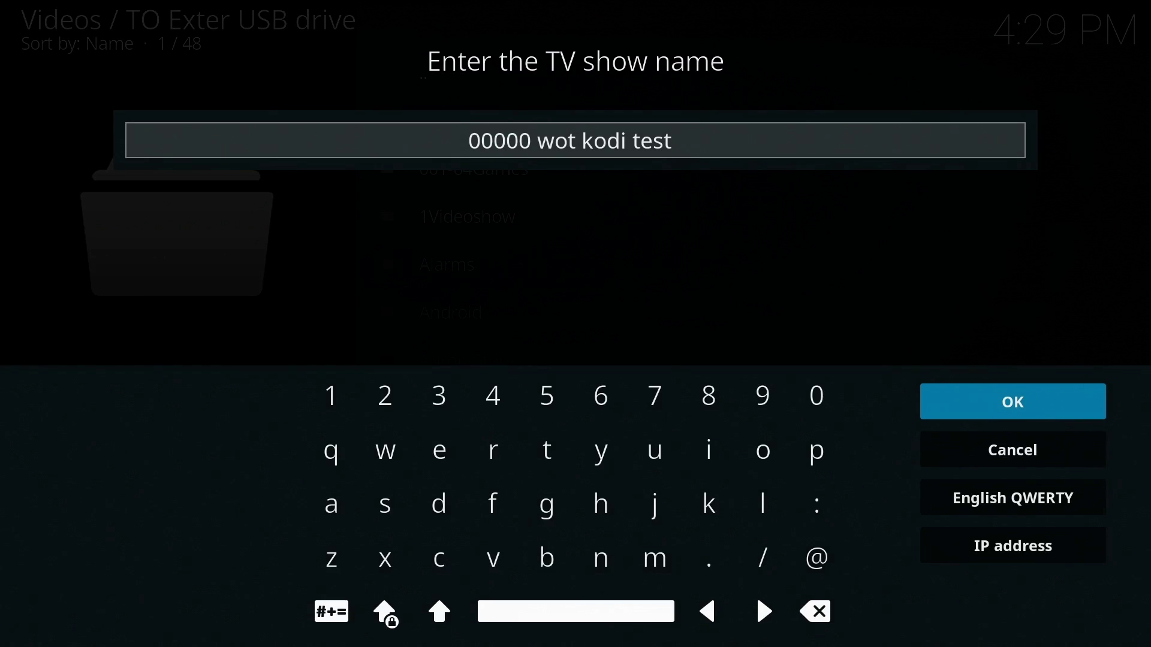
pyautogui.press('Return')
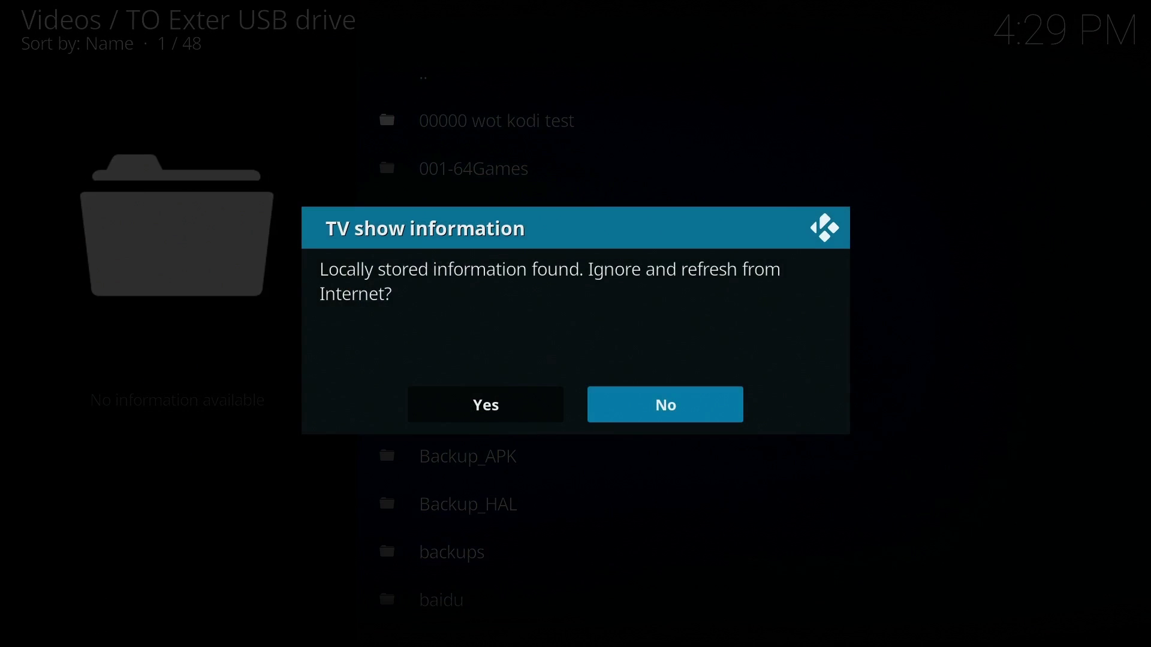
pyautogui.press('Left')
pyautogui.press('Return')
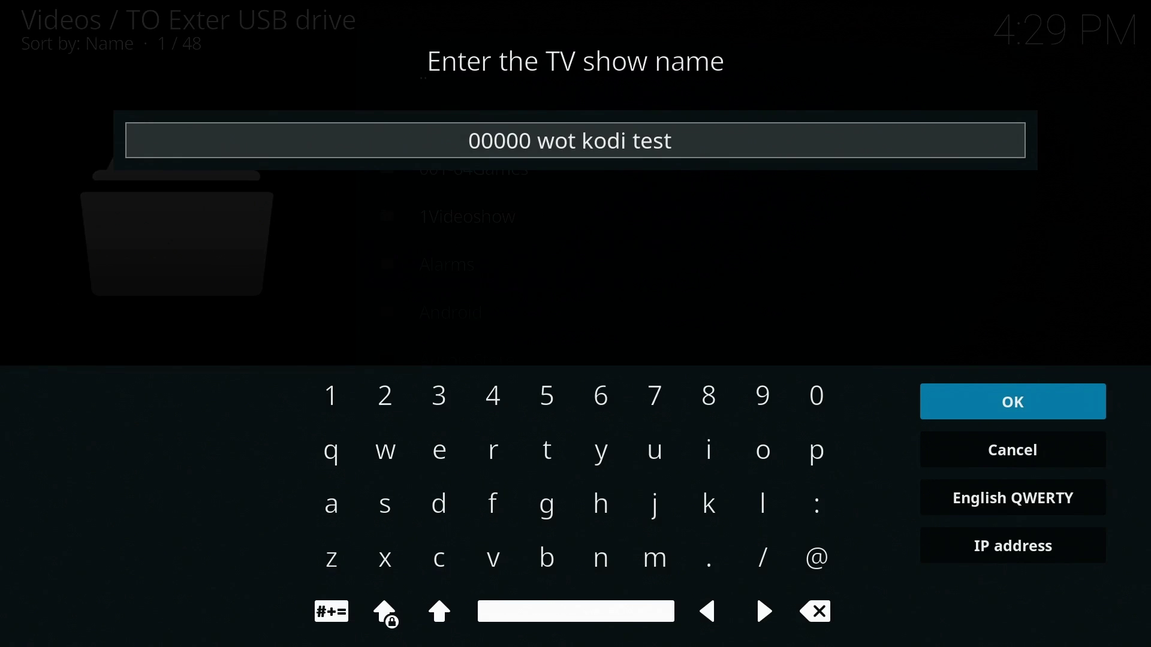
pyautogui.press('Return')
pyautogui.press('Down')
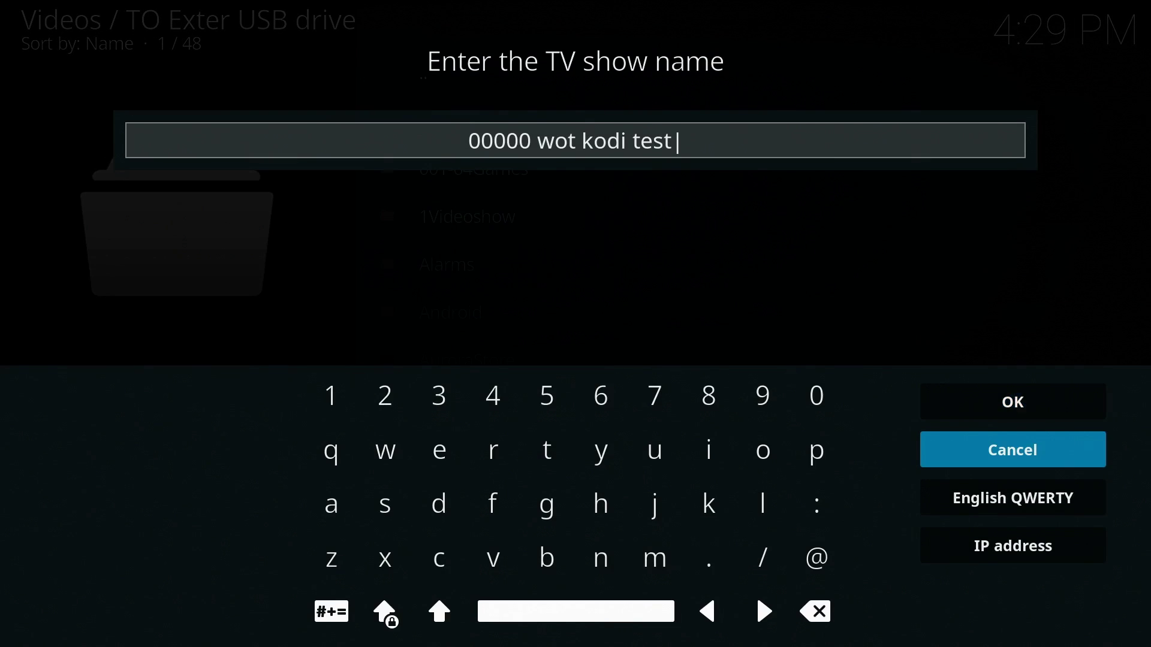
pyautogui.press('Return')
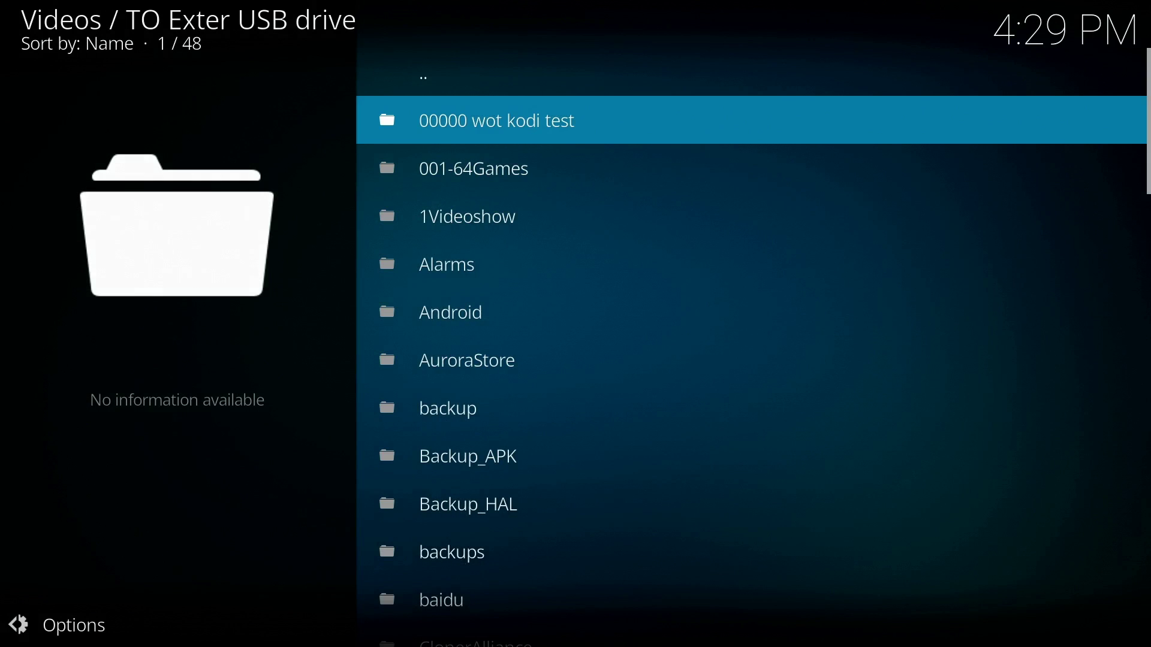
# Run 'Scan for new content' on the '00000 wot kodi test' folder
pyautogui.press('c')
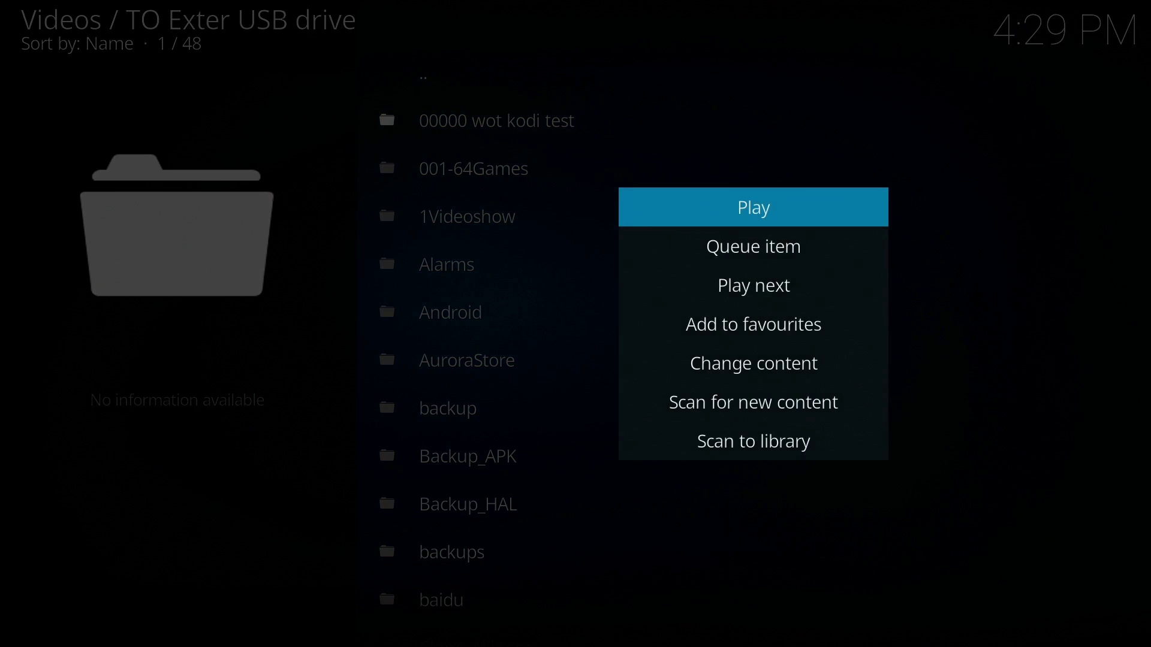
pyautogui.press('Down')
pyautogui.press('Down')
pyautogui.press('Down')
pyautogui.press('Down')
pyautogui.press('Down')
pyautogui.press('Down')
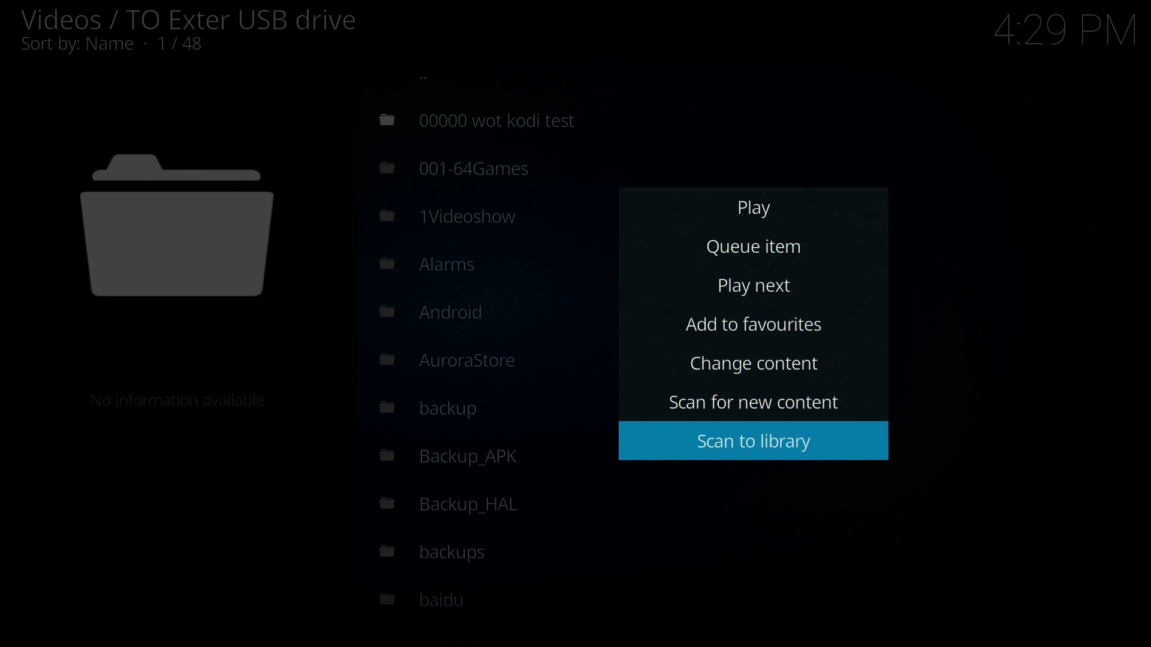
pyautogui.press('Up')
pyautogui.press('Return')
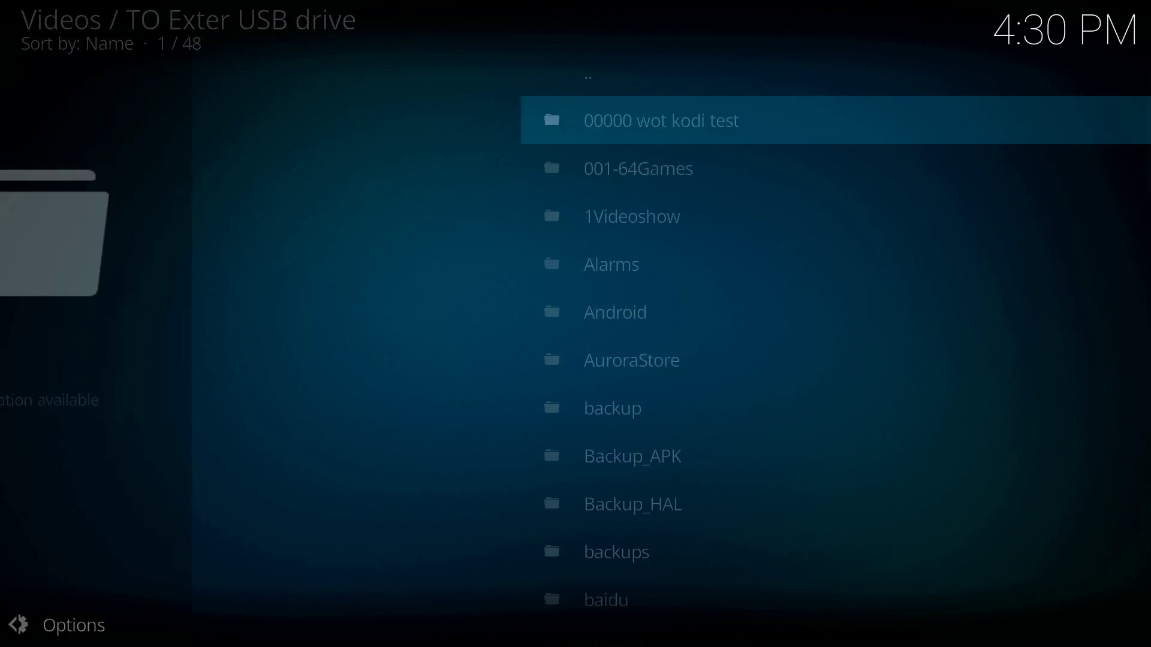
# Return to the Kodi home screen and open Videos > Playlists
pyautogui.press('Return')
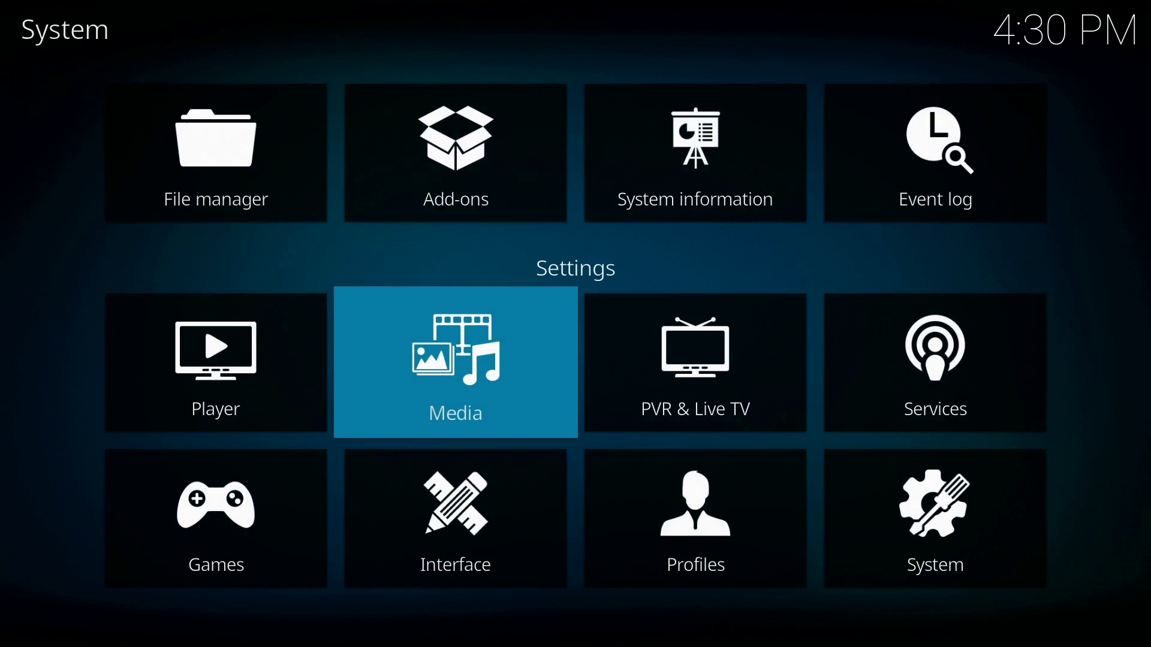
pyautogui.press('Escape')
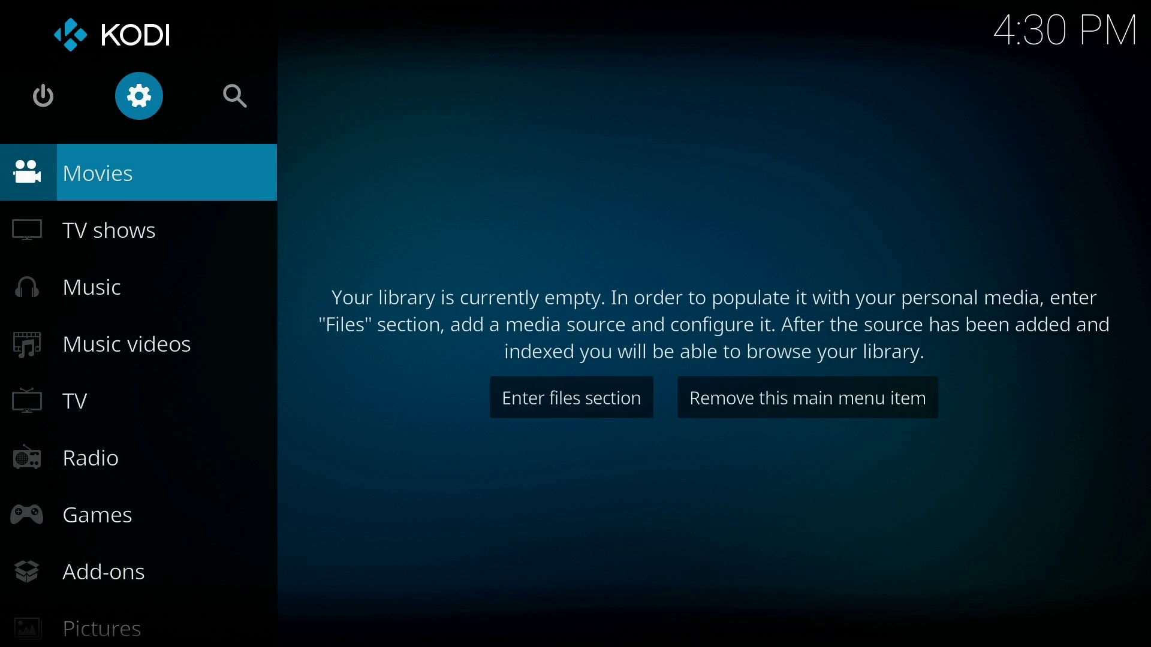
pyautogui.press('Down')
pyautogui.press('Down')
pyautogui.press('Down')
pyautogui.press('Down')
pyautogui.press('Down')
pyautogui.press('Down')
pyautogui.press('Down')
pyautogui.press('Down')
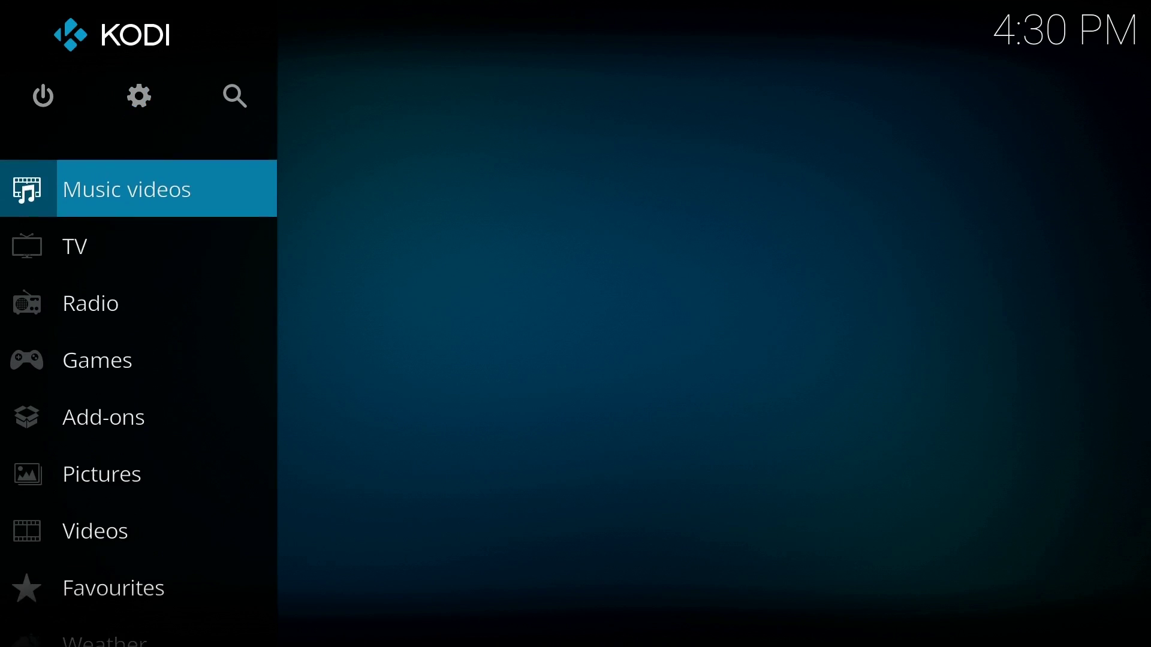
pyautogui.press('Down')
pyautogui.press('Down')
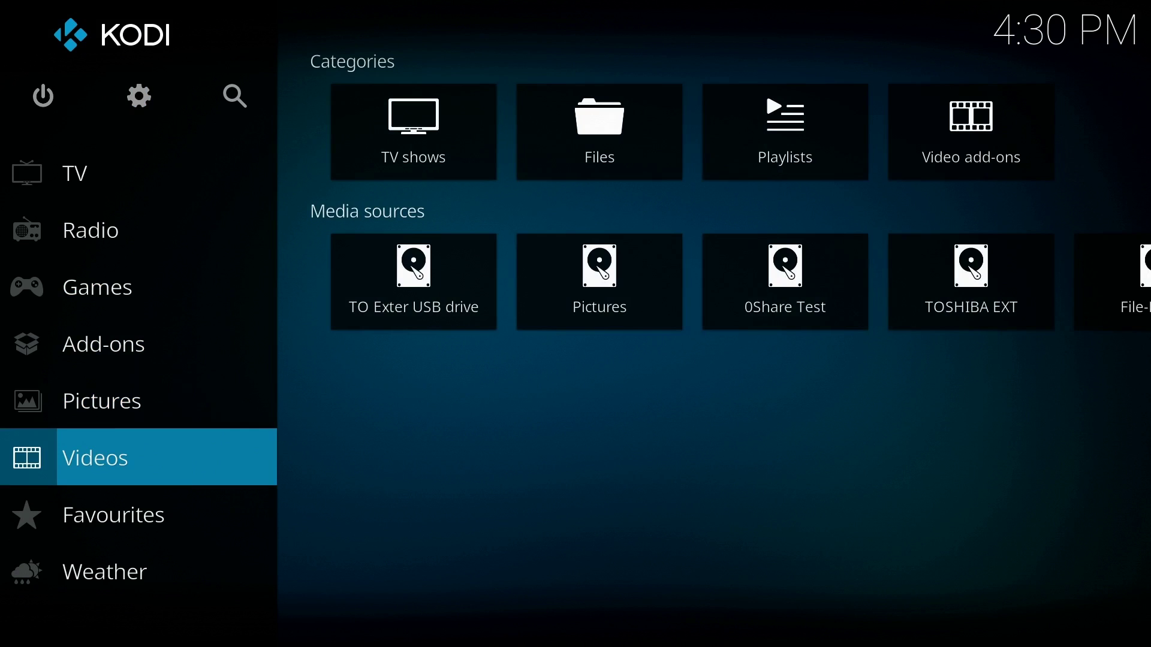
pyautogui.press('Right')
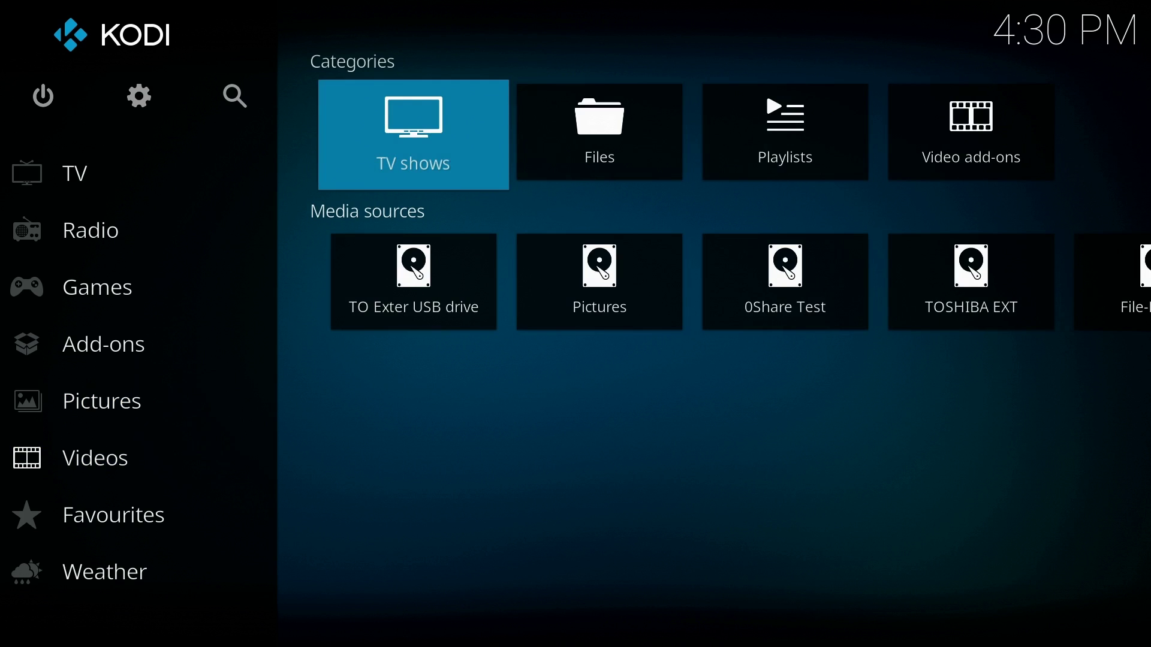
pyautogui.press('Right')
pyautogui.press('Right')
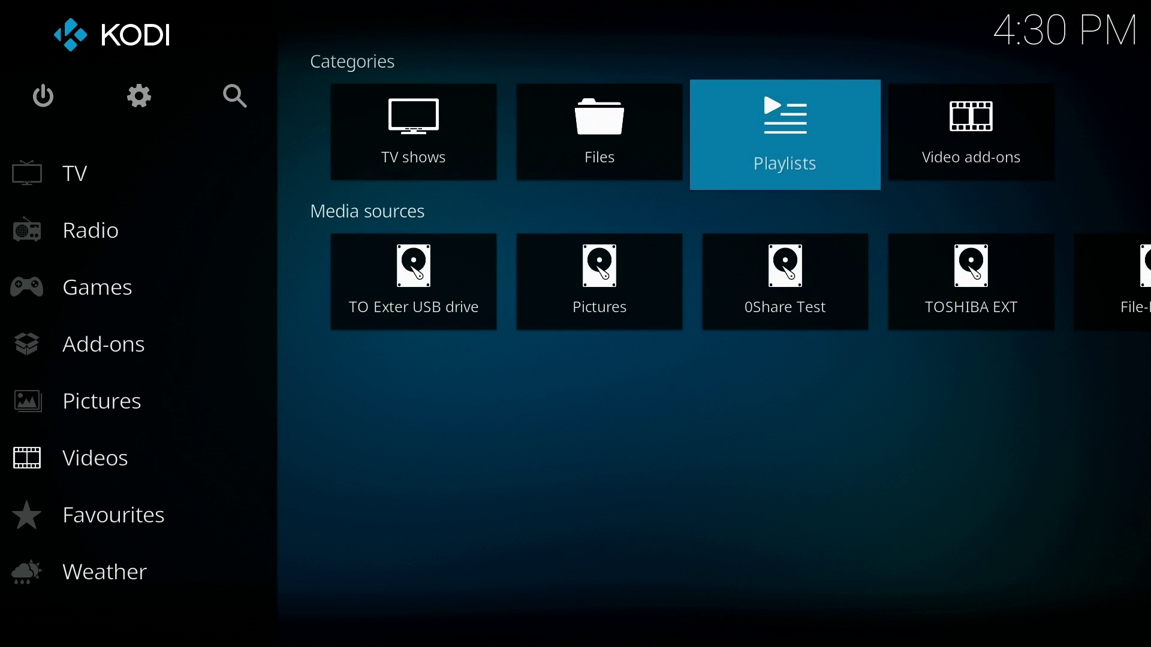
pyautogui.press('Return')
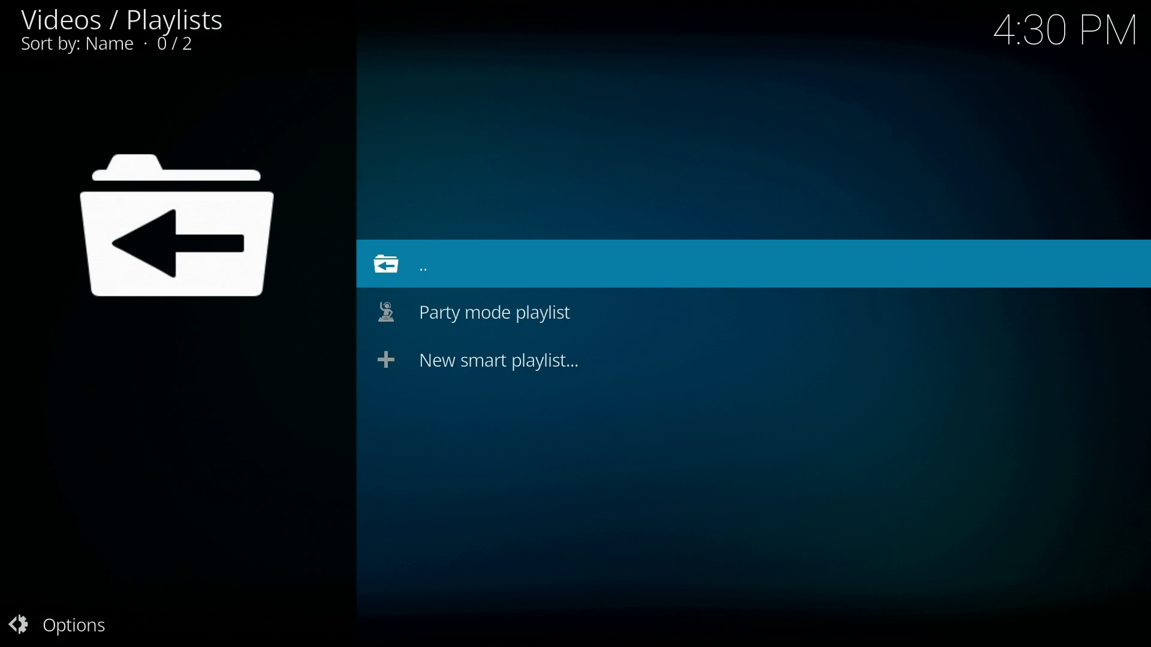
# Create a new smart playlist and bring up its playlist type choices
pyautogui.press('Down')
pyautogui.press('Down')
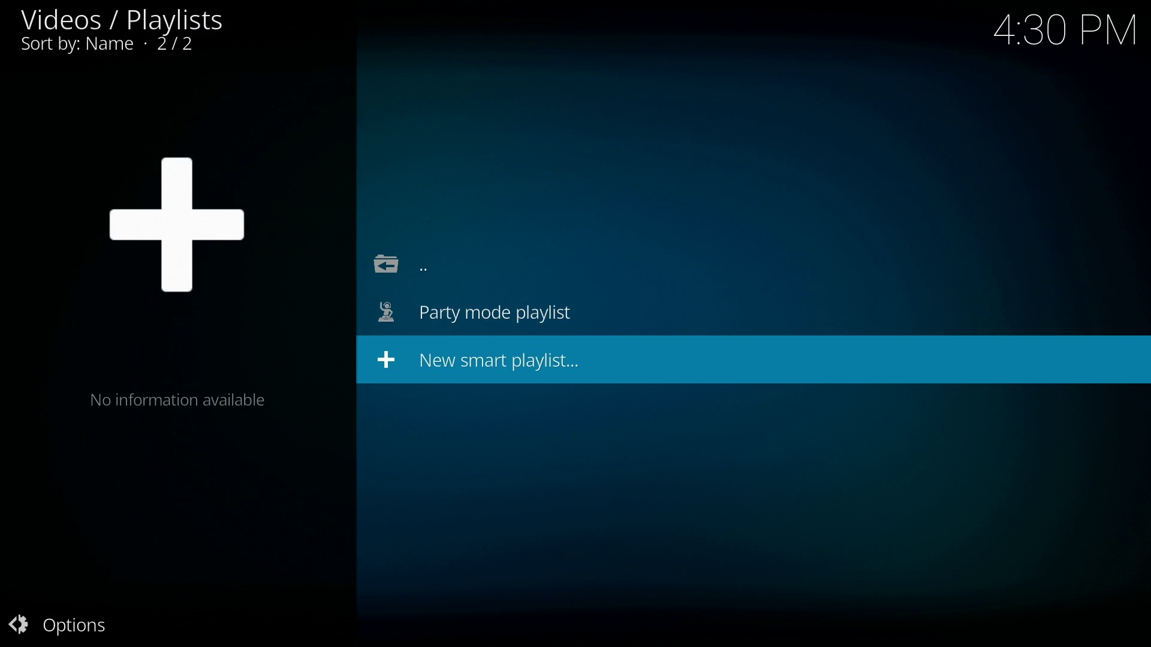
pyautogui.press('Return')
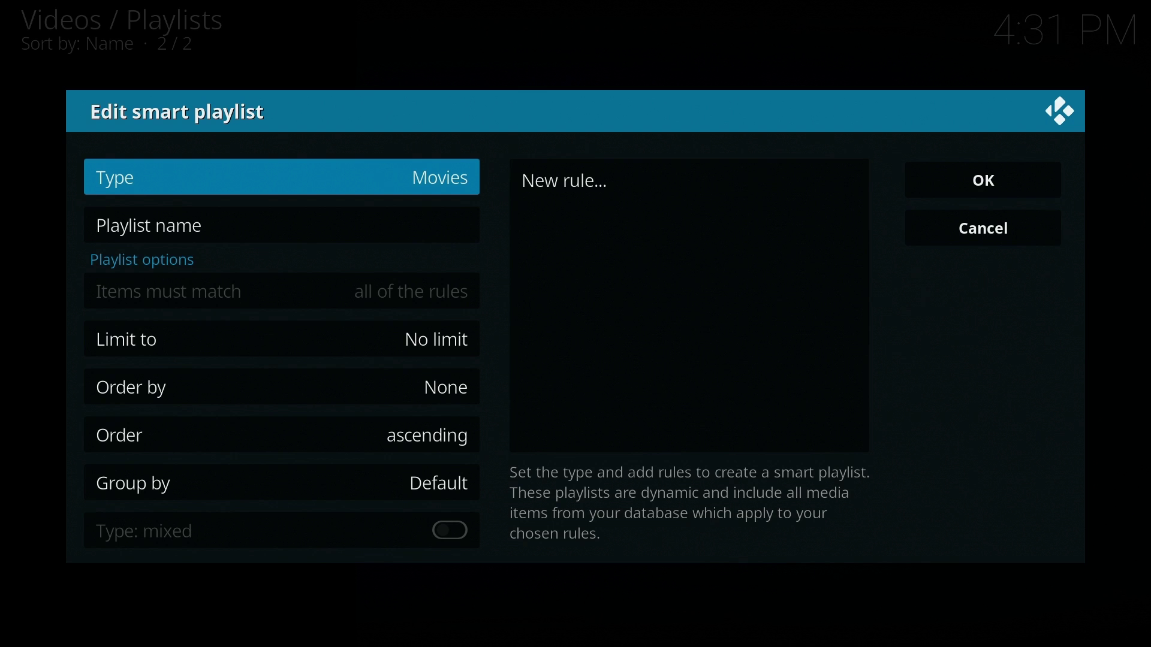
pyautogui.press('Return')
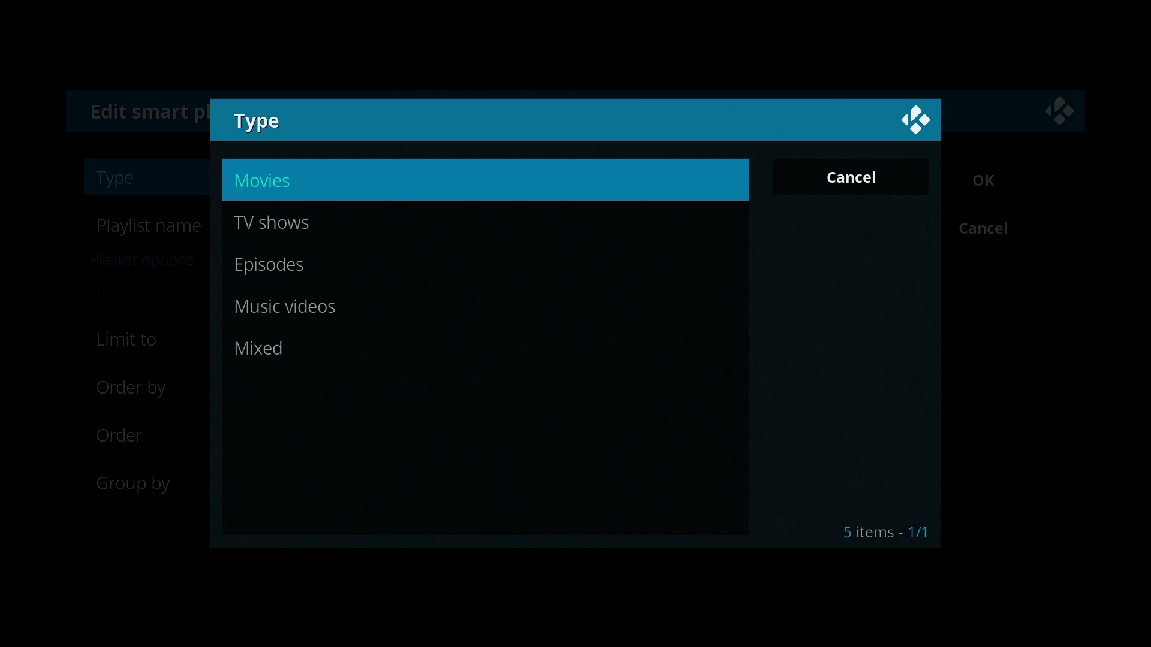
# Set the smart playlist type to Episodes and name it 'Rick And Morty'
pyautogui.press('Down')
pyautogui.press('Down')
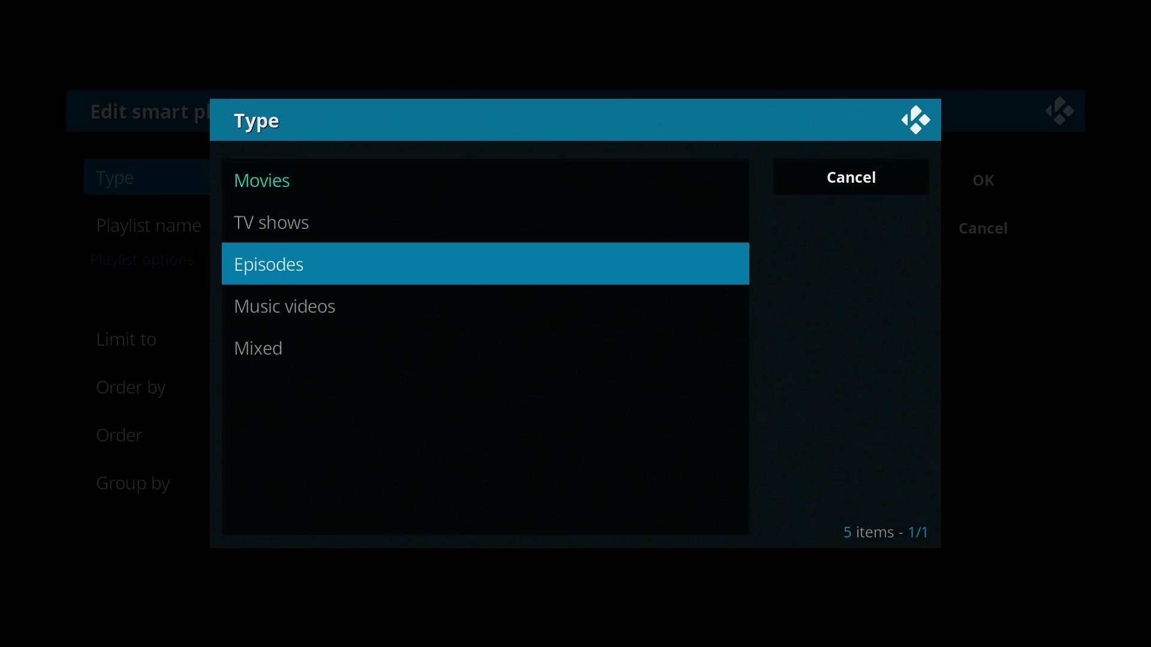
pyautogui.press('Return')
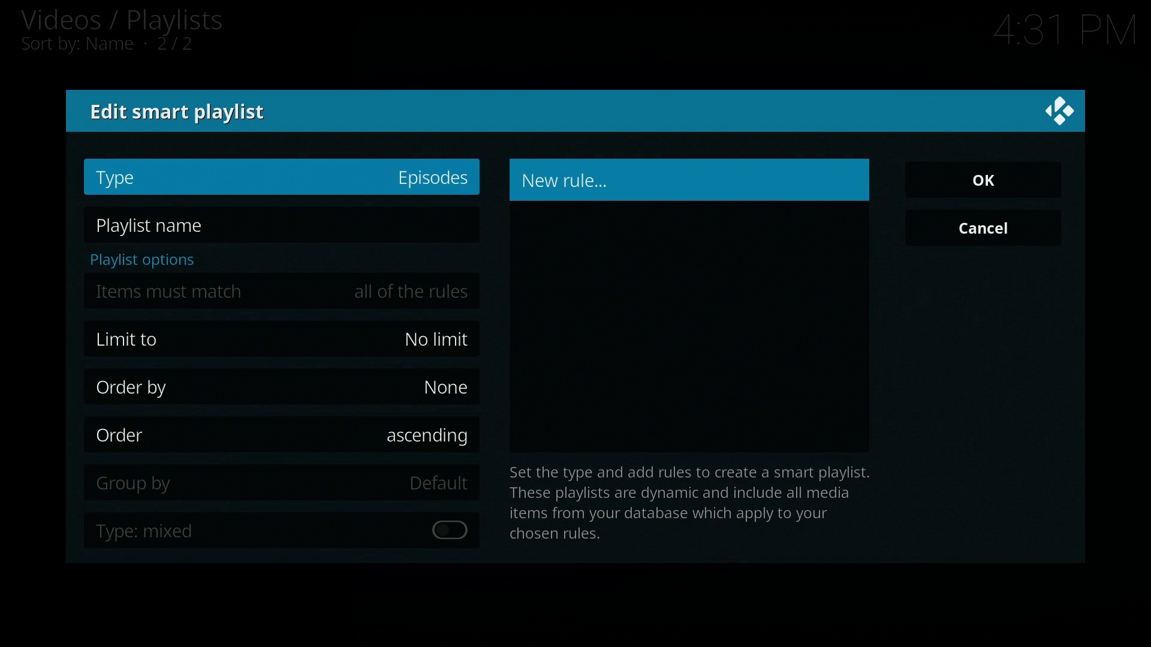
pyautogui.press('Down')
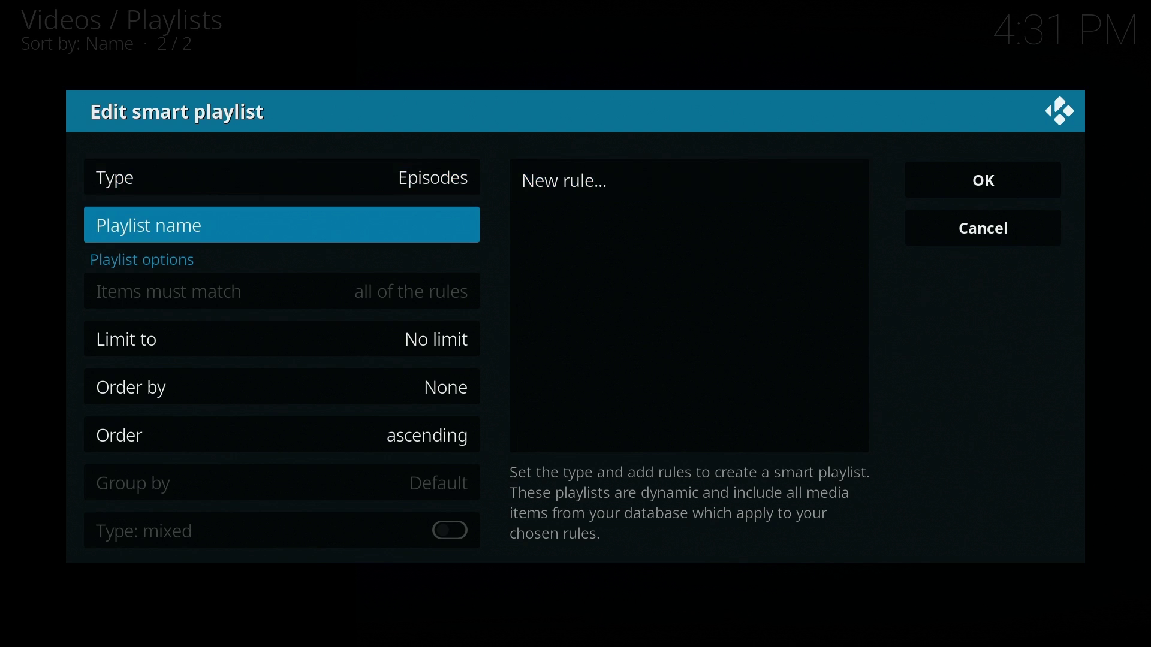
pyautogui.press('Return')
pyautogui.write('Rick ')
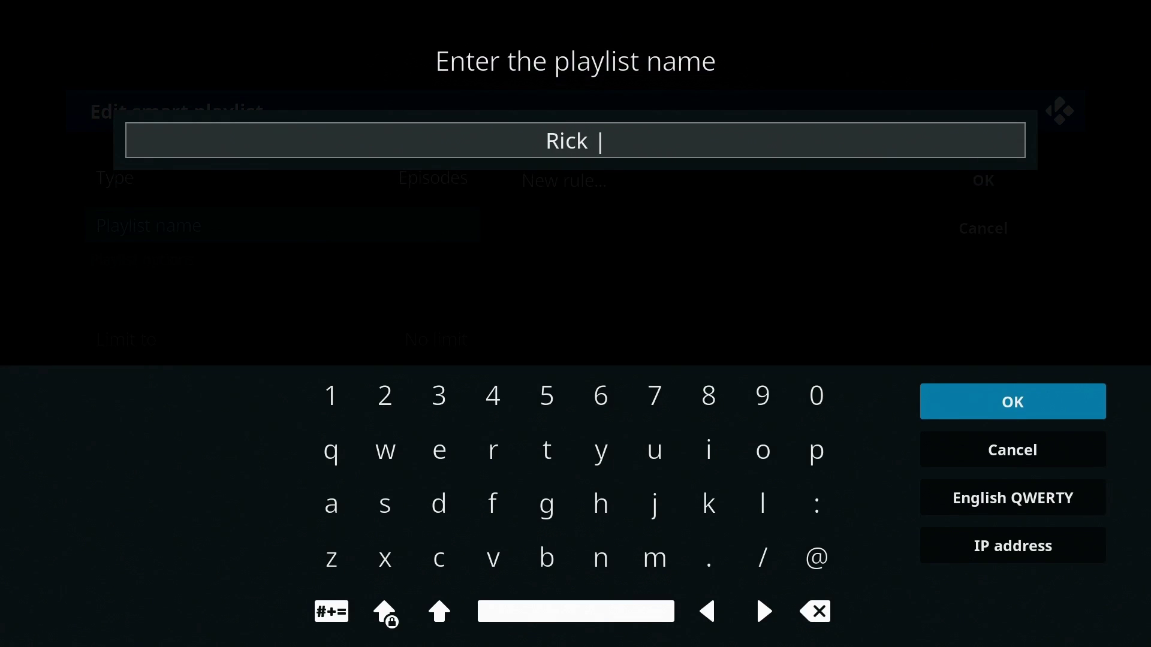
pyautogui.write('And M')
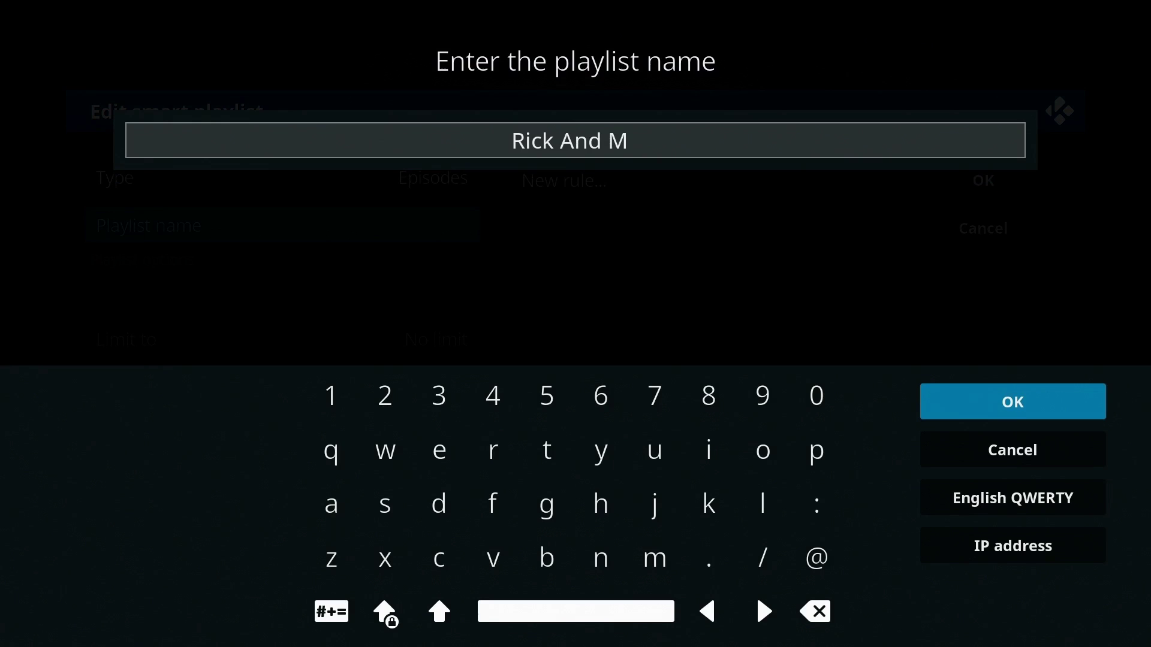
pyautogui.write('orty')
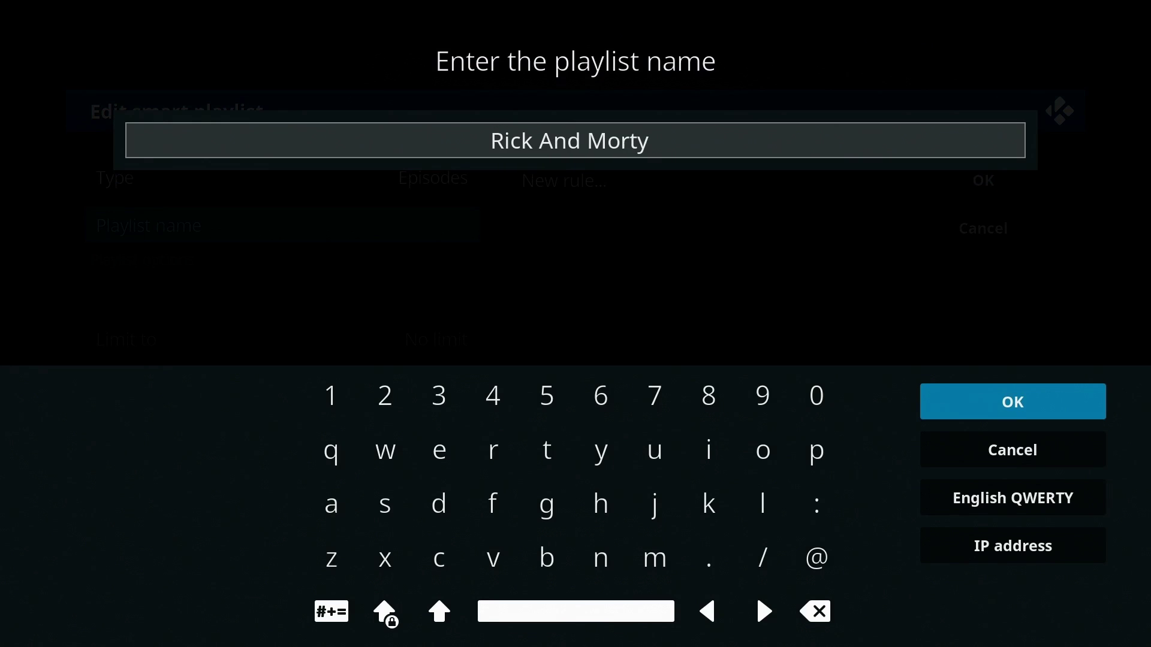
pyautogui.press('Return')
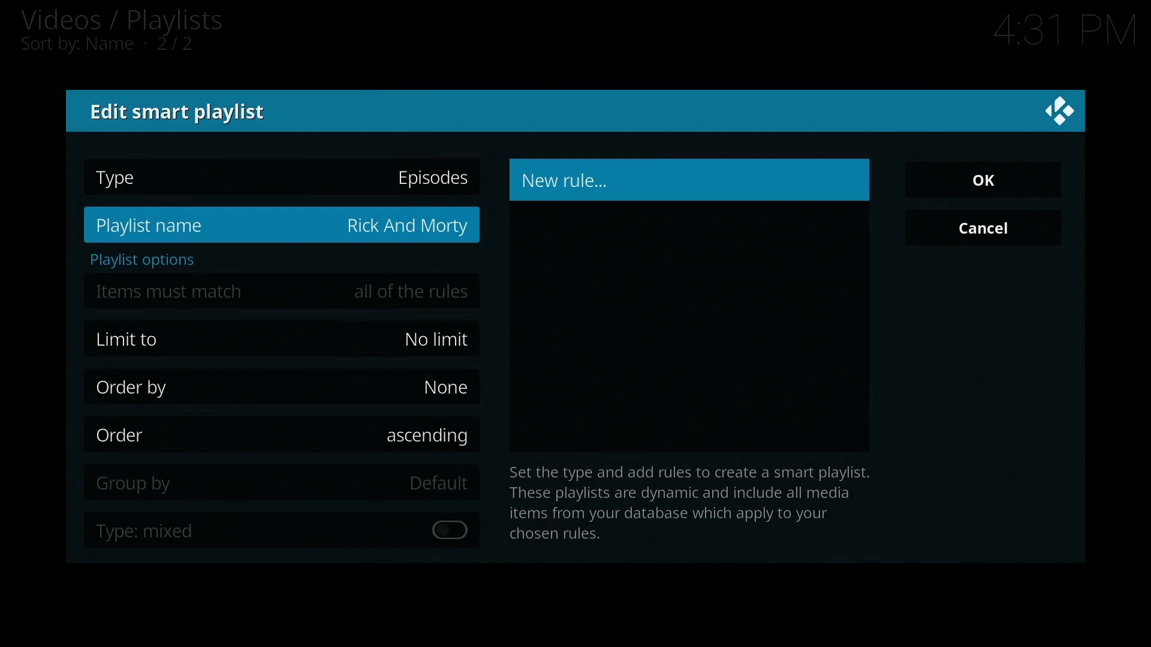
pyautogui.press('Left')
pyautogui.press('Down')
pyautogui.press('Down')
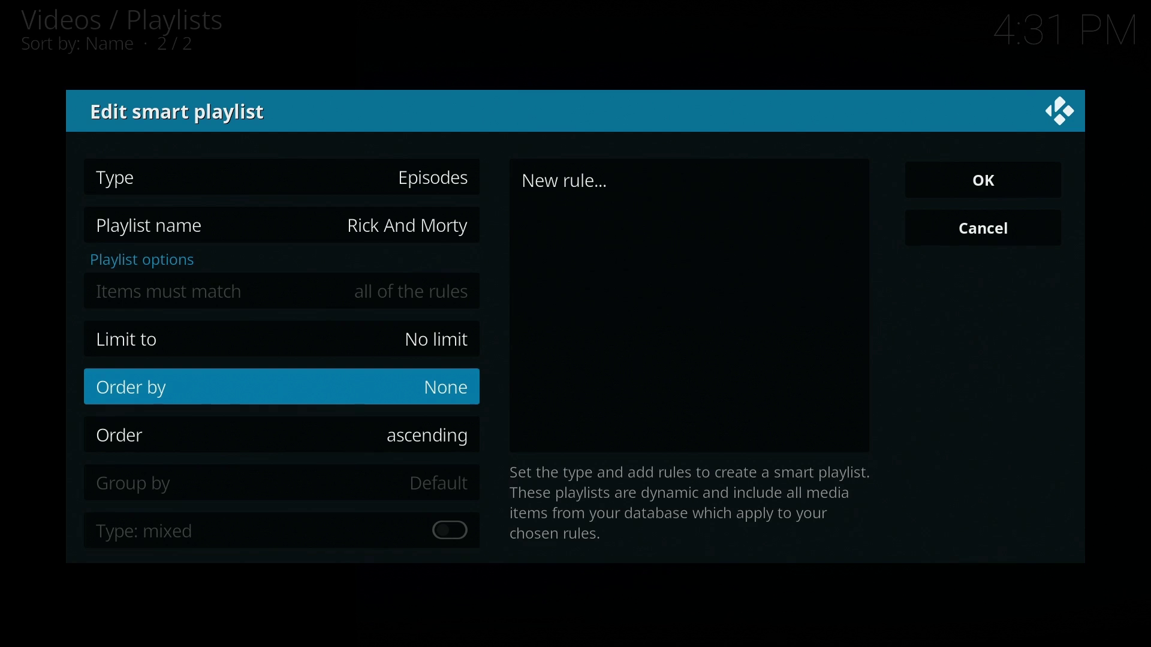
# Set the smart playlist's Order by option to Random
pyautogui.press('Return')
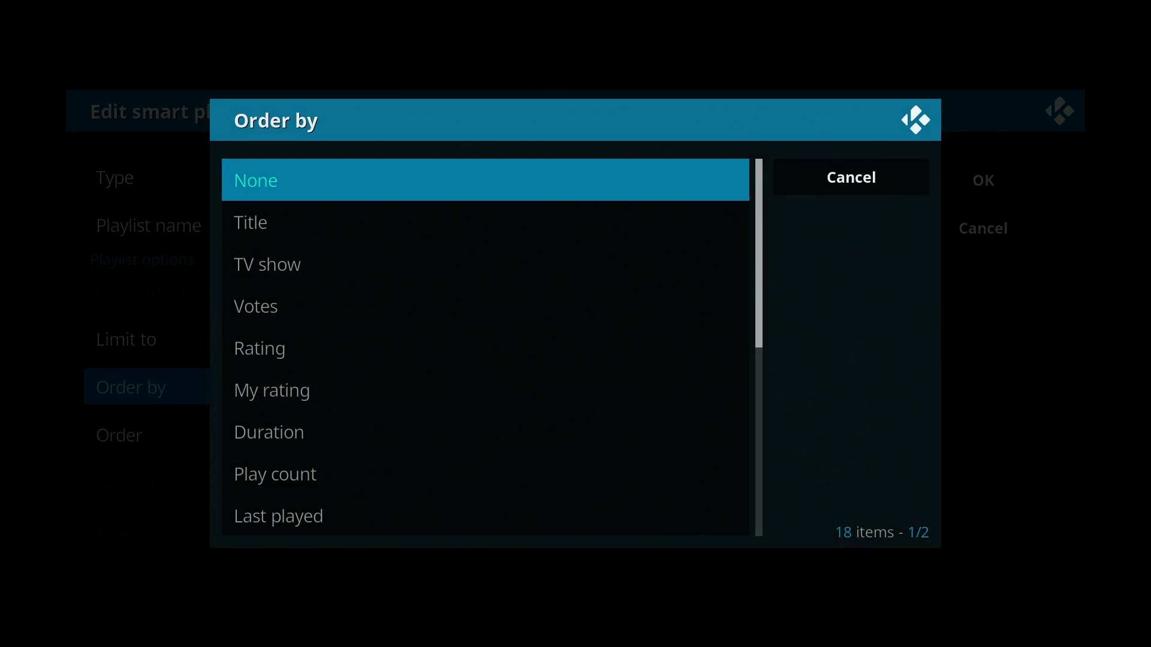
pyautogui.press('Up')
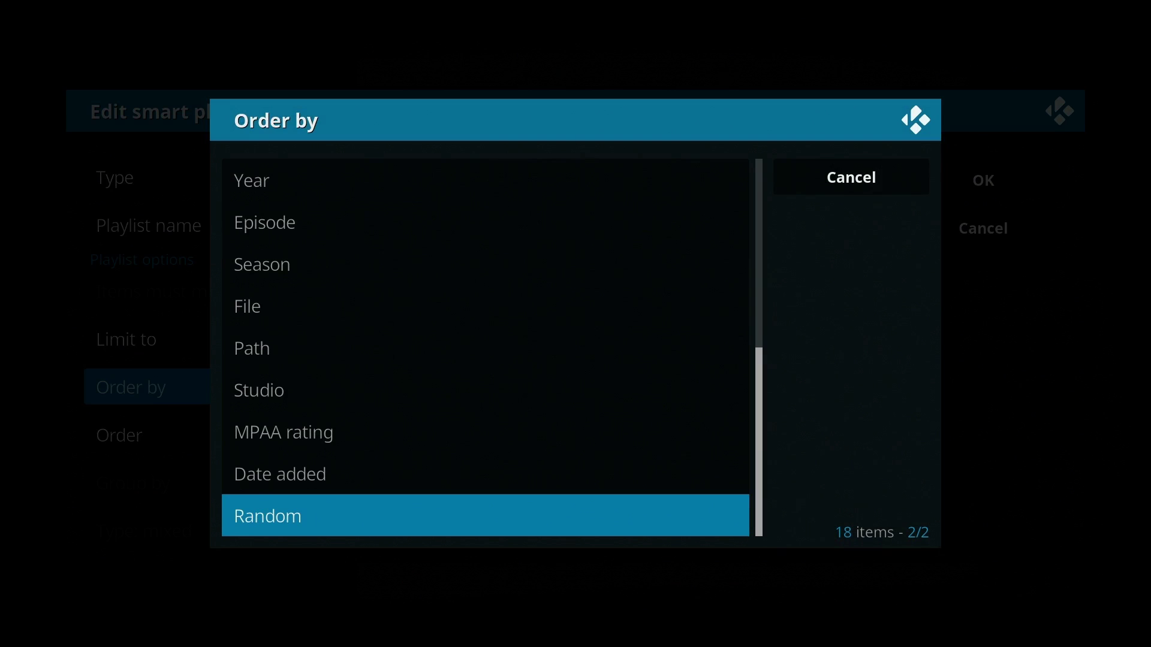
pyautogui.press('Return')
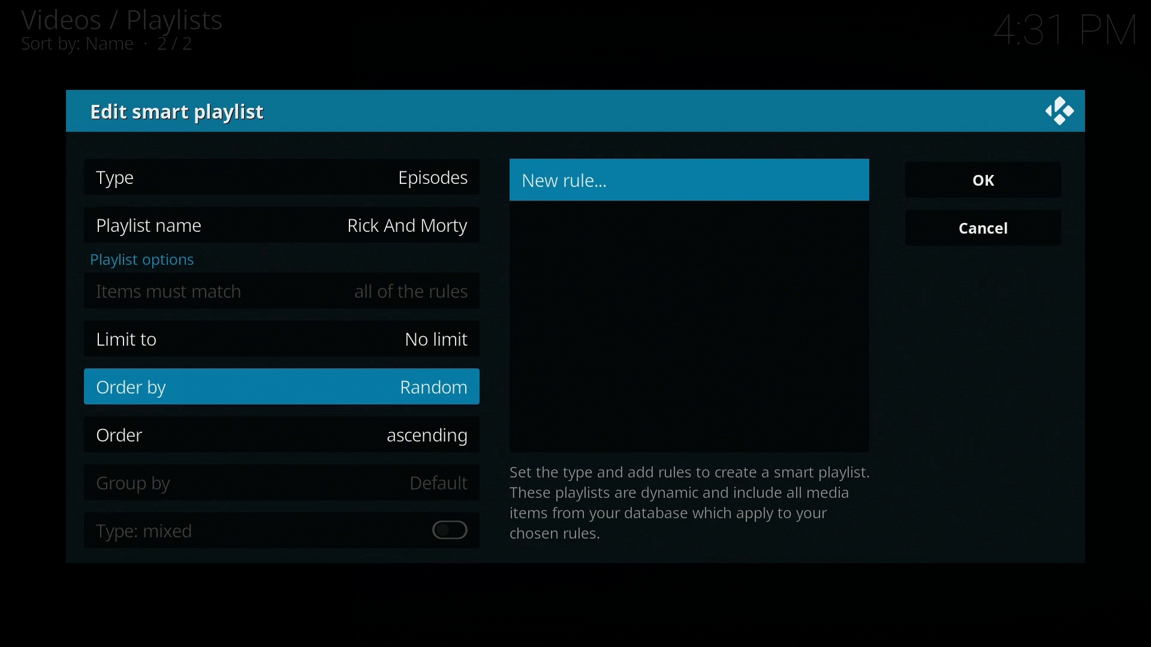
pyautogui.press('Right')
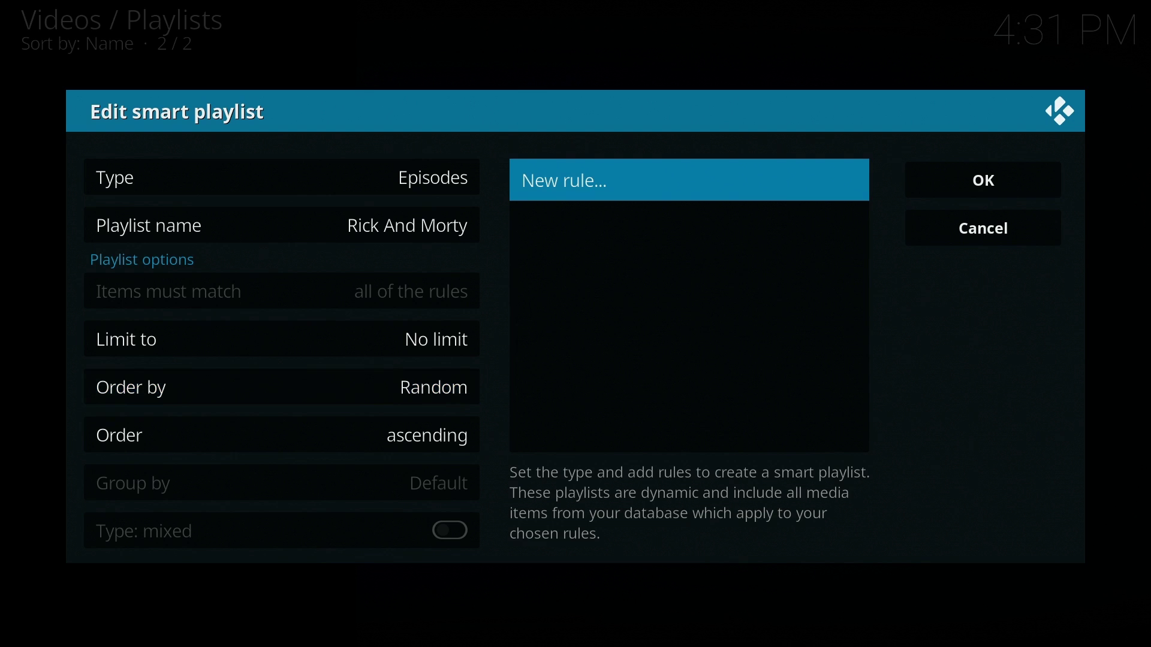
pyautogui.press('Return')
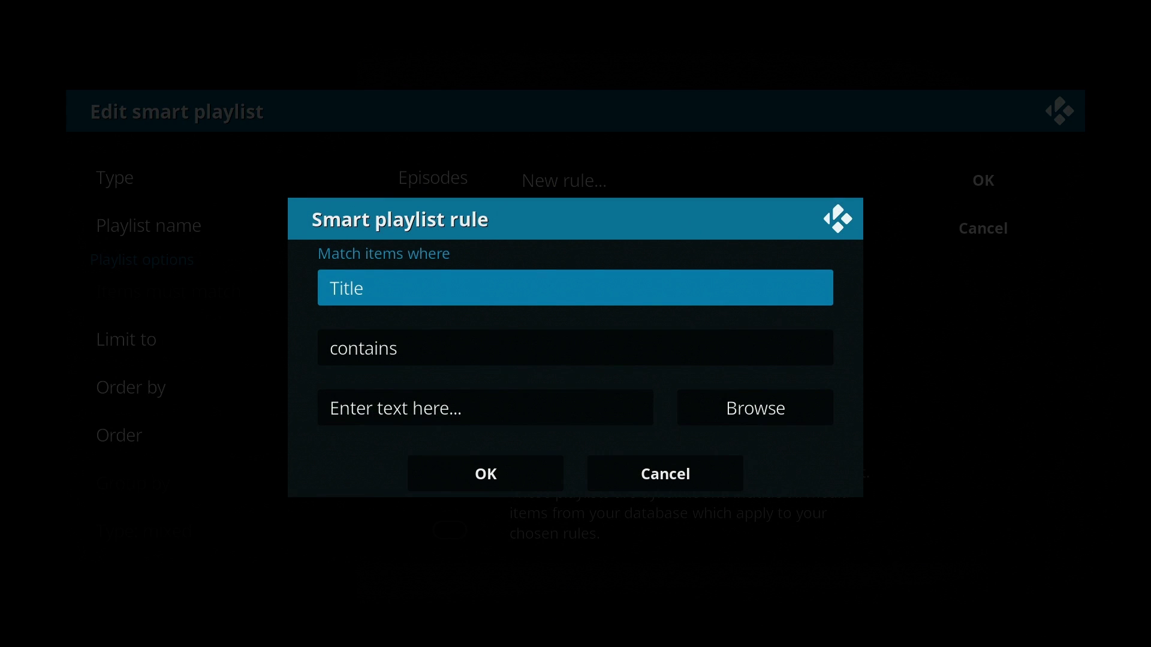
# Add a rule 'TV show contains Rick and Morty', picking the show from the library list
pyautogui.press('Return')
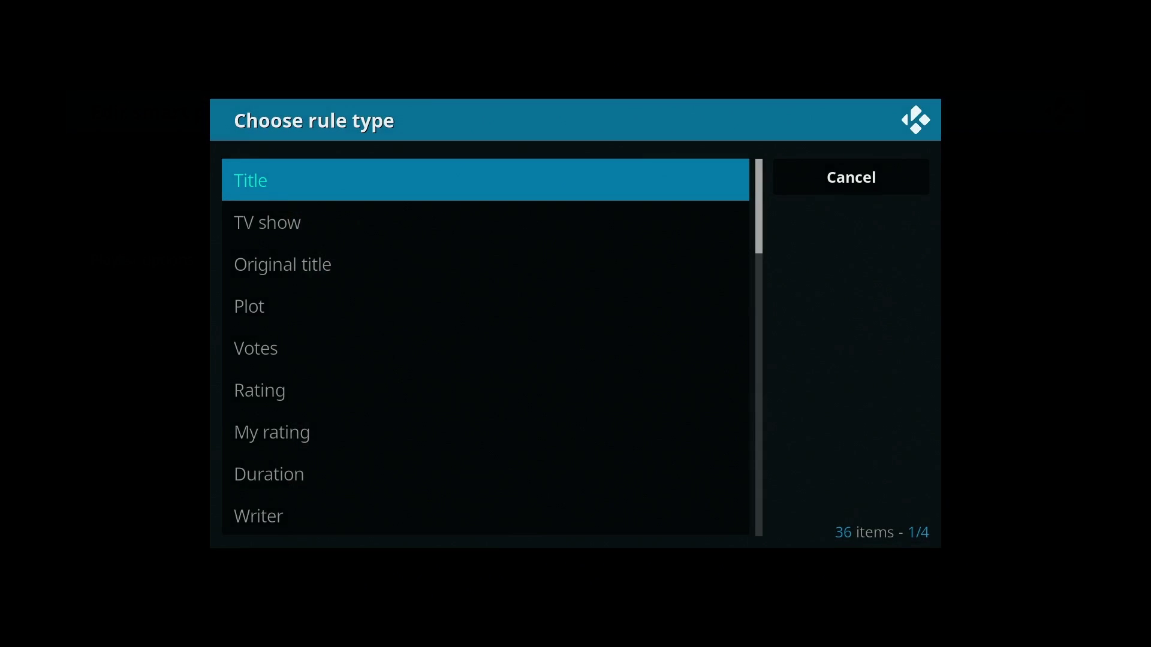
pyautogui.press('Down')
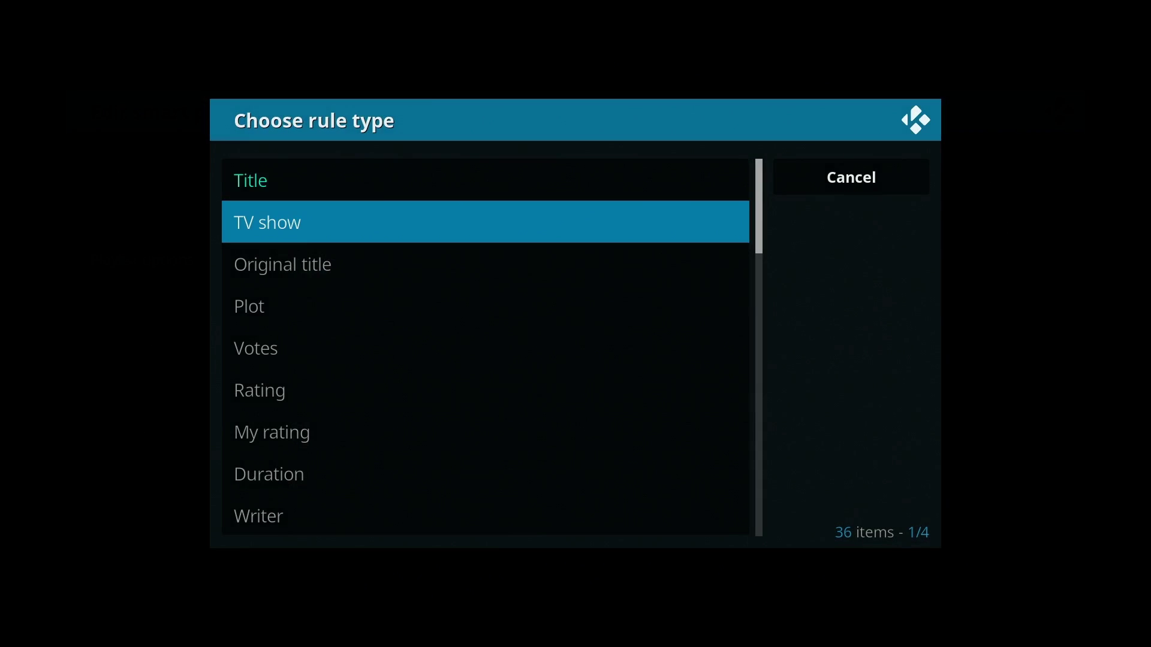
pyautogui.press('Return')
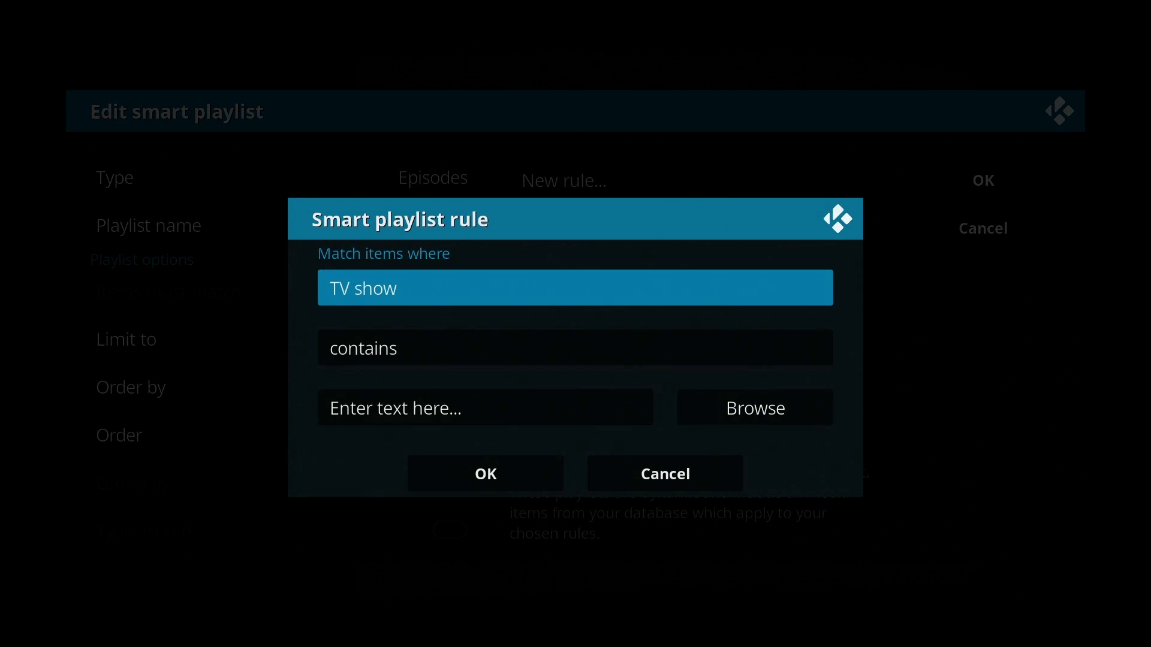
pyautogui.press('Down')
pyautogui.press('Down')
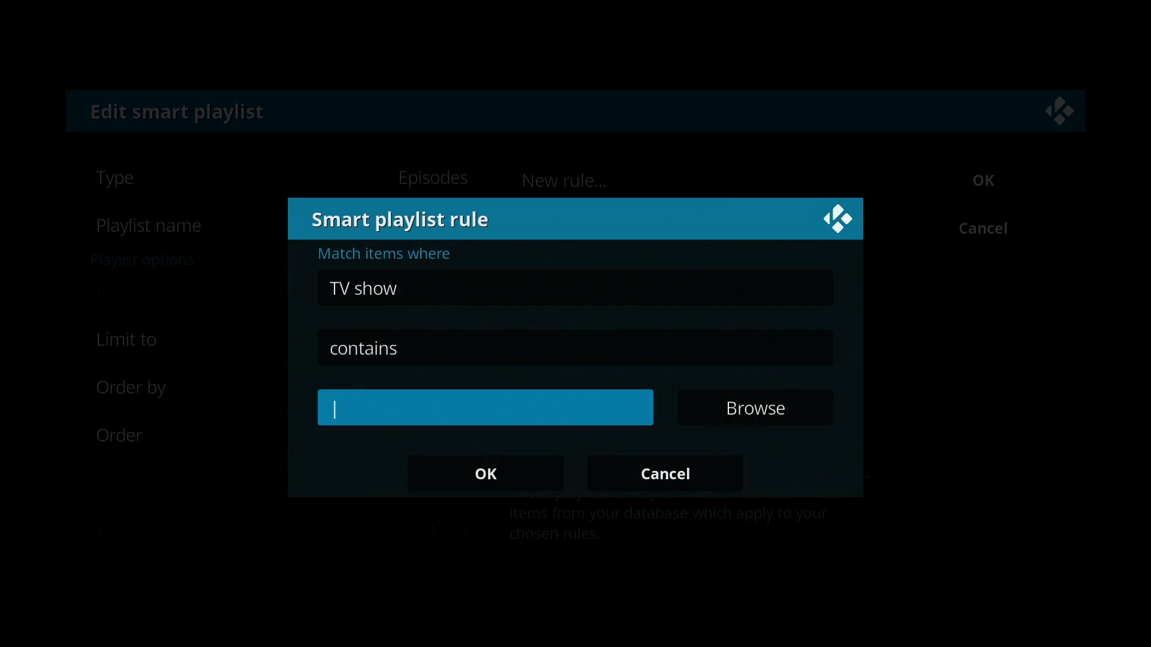
pyautogui.press('Right')
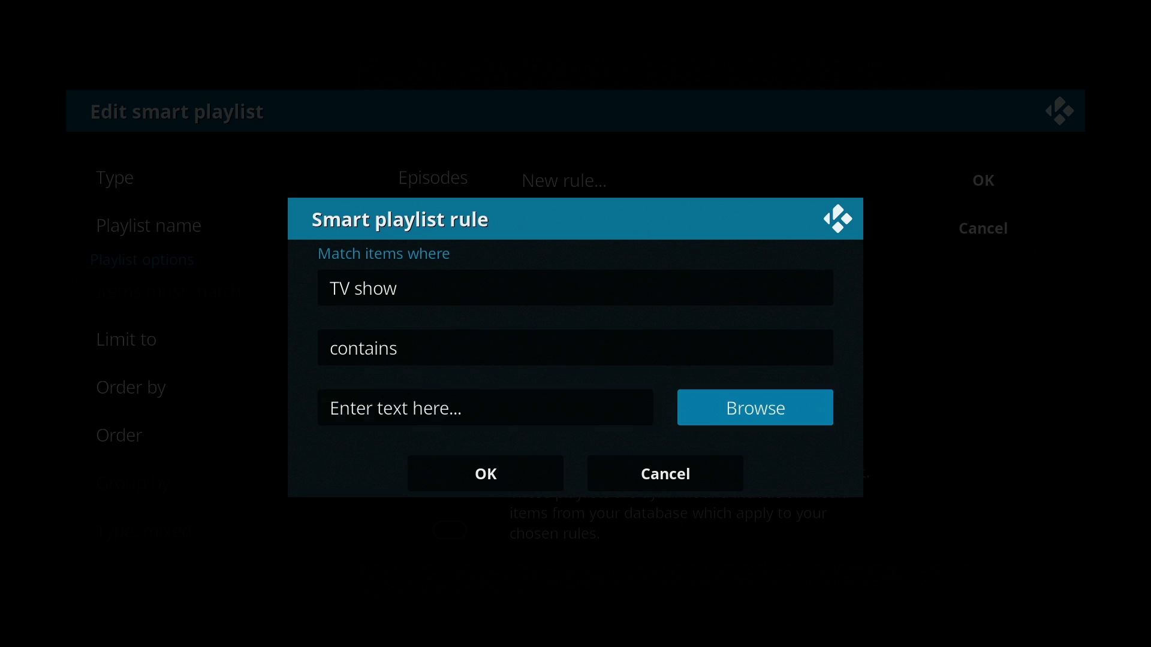
pyautogui.press('Return')
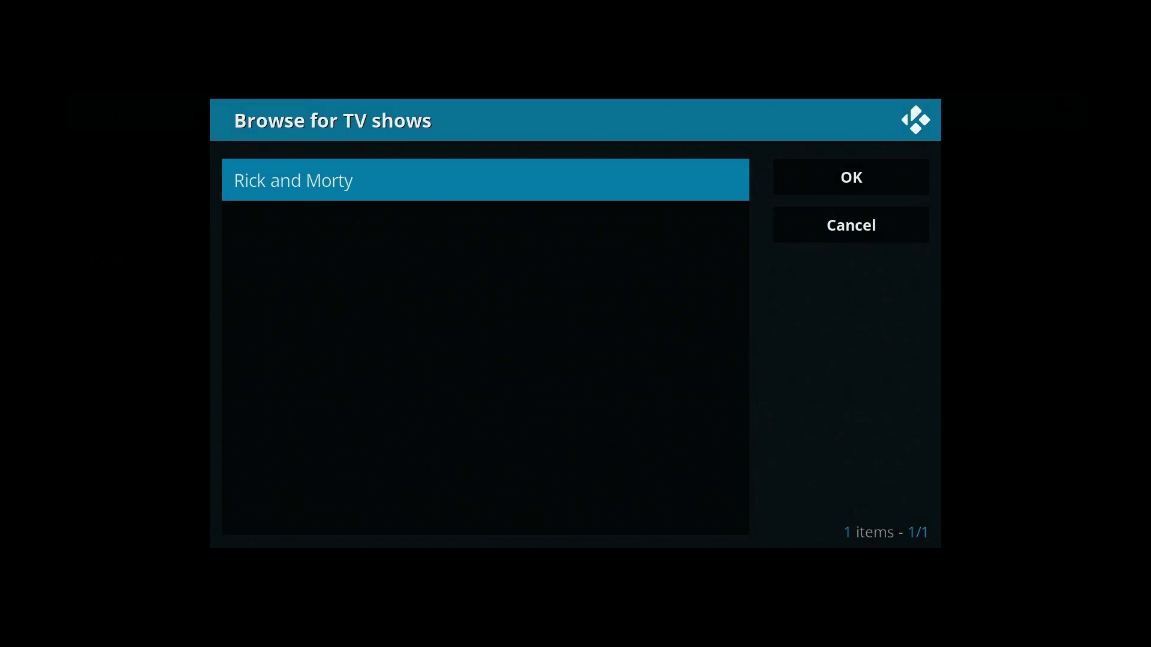
pyautogui.press('Right')
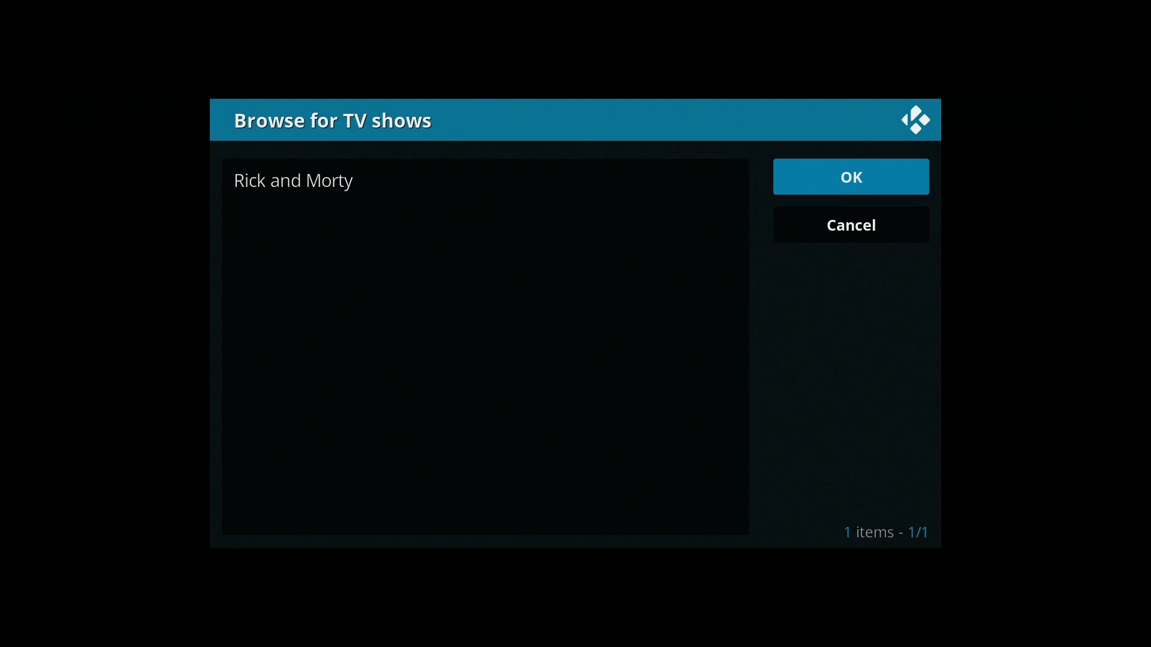
pyautogui.press('Left')
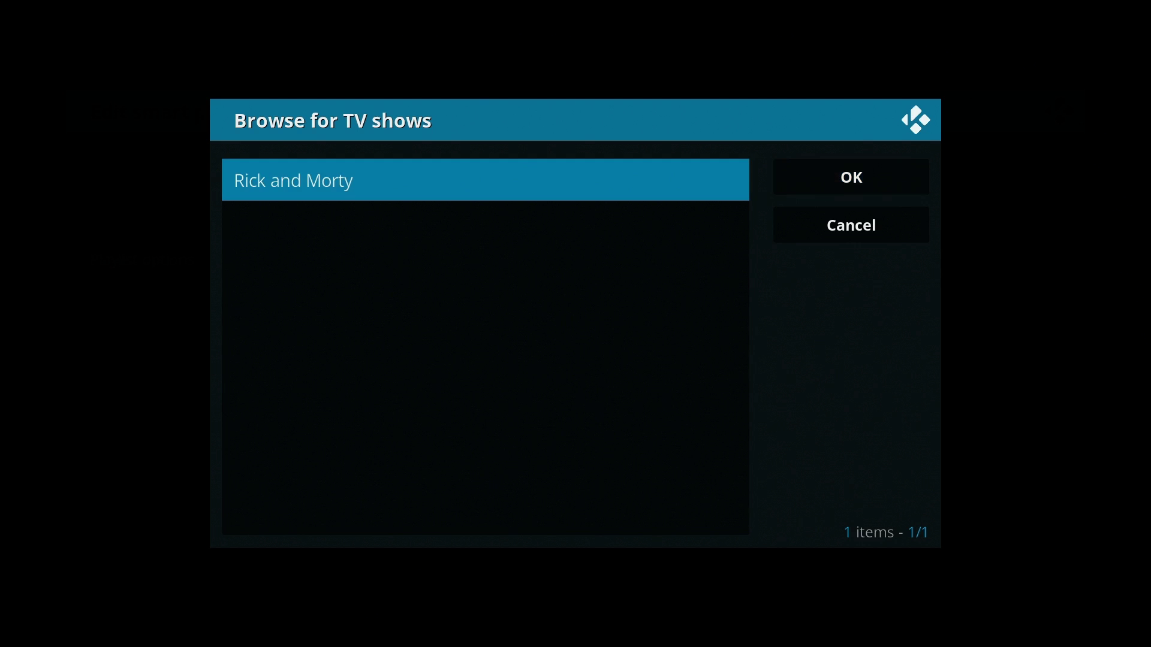
pyautogui.press('Return')
pyautogui.press('Right')
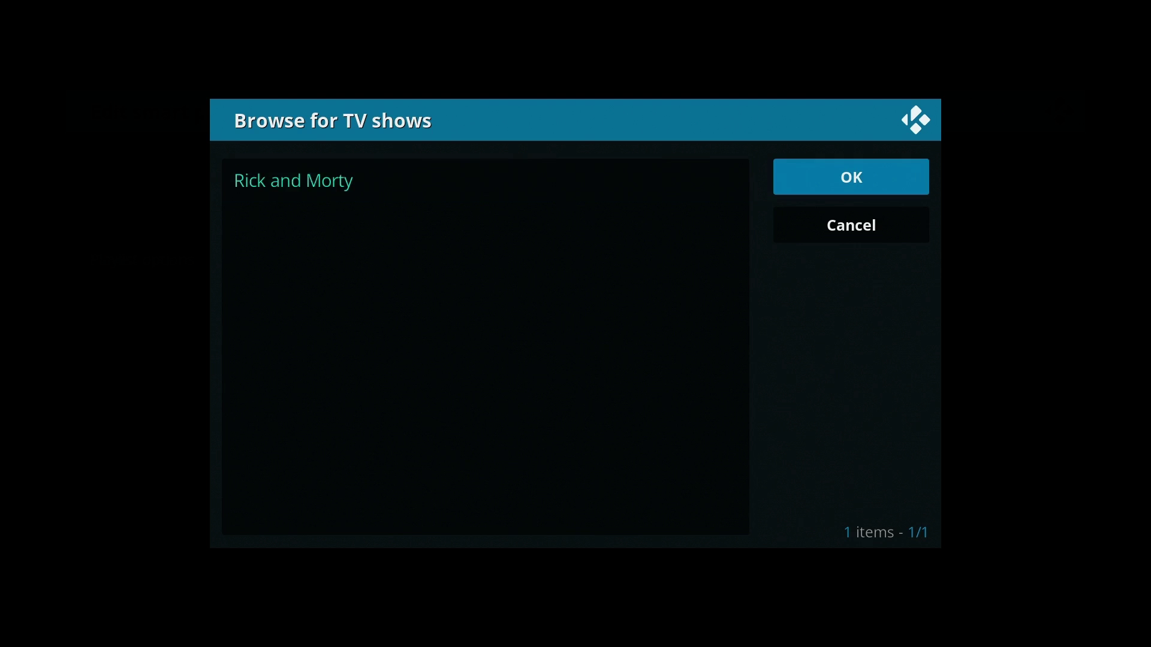
pyautogui.press('Return')
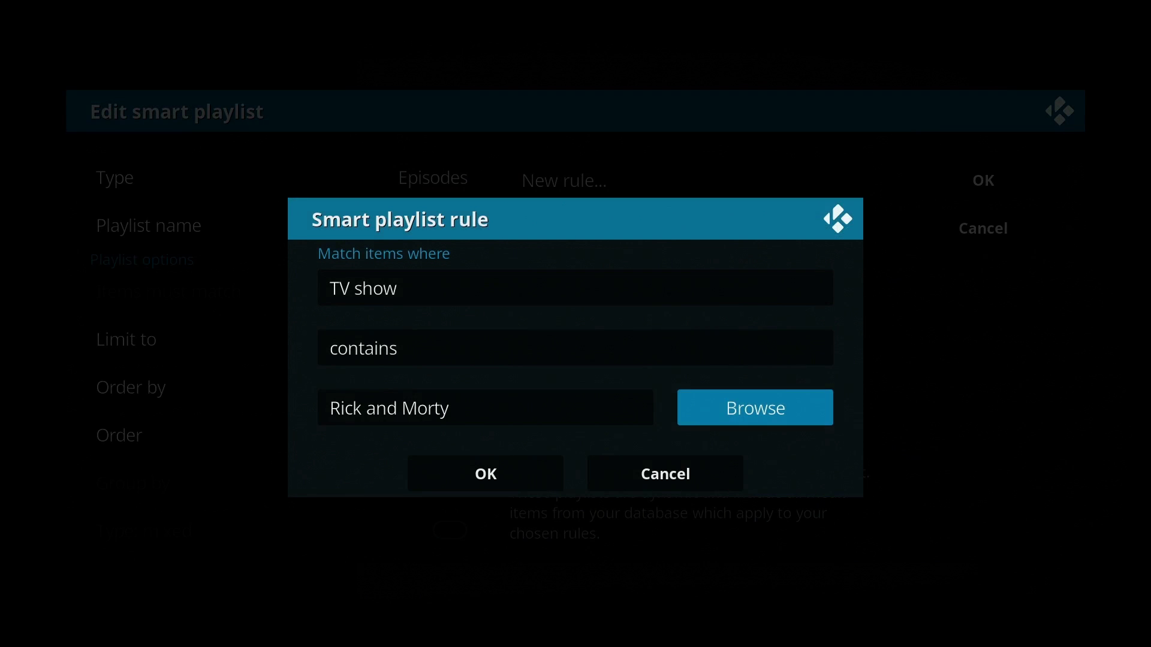
pyautogui.press('Down')
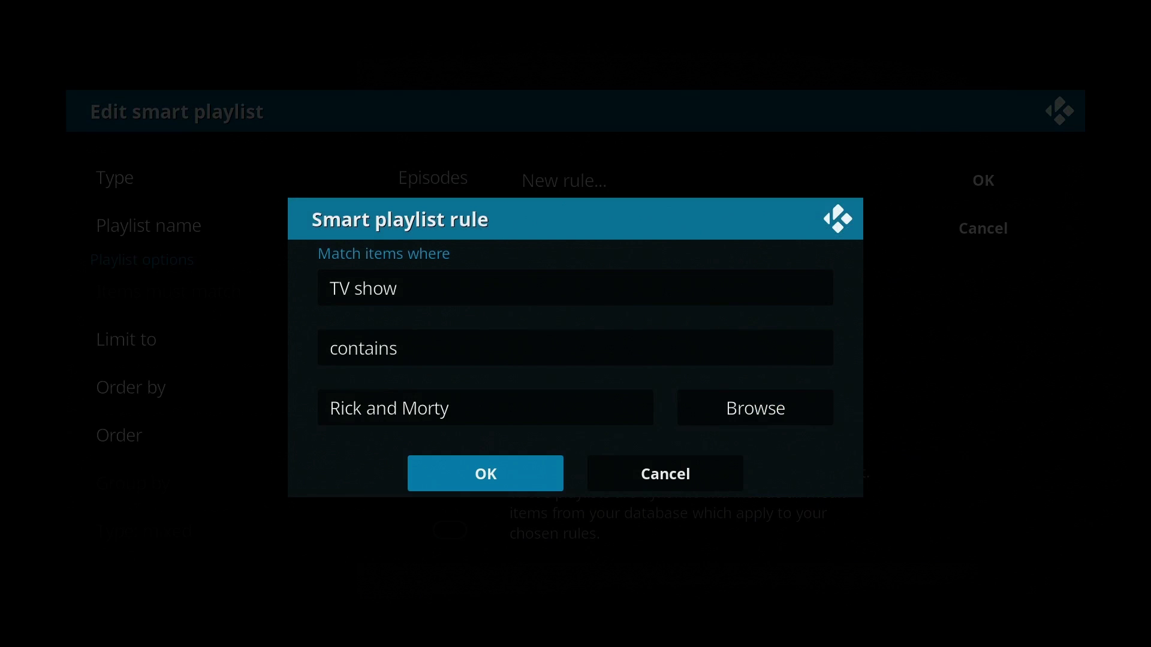
# Add the 'TV show contains Rick and Morty' rule and save the smart playlist as 'Rick And Morty'
pyautogui.press('Return')
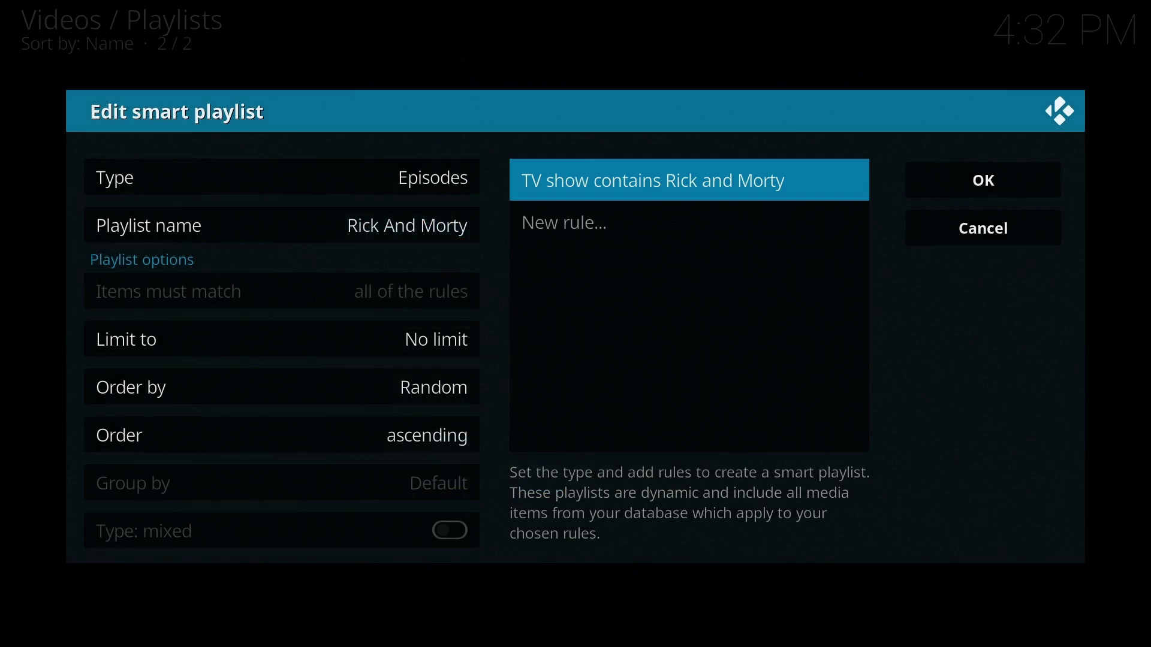
pyautogui.press('Right')
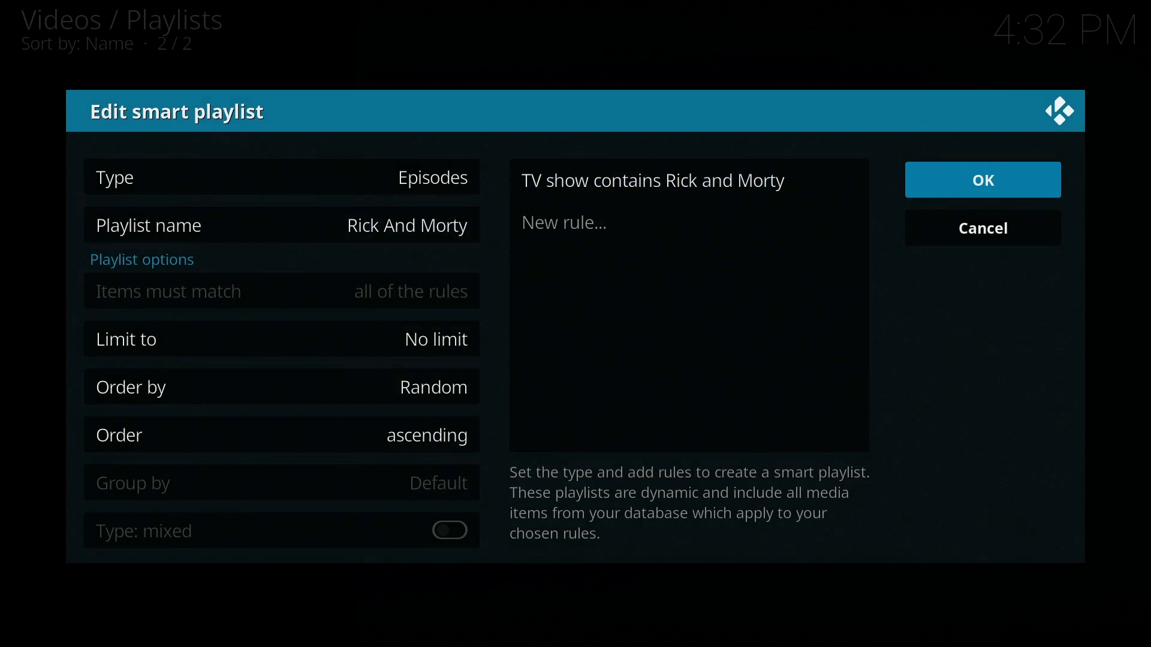
pyautogui.press('Return')
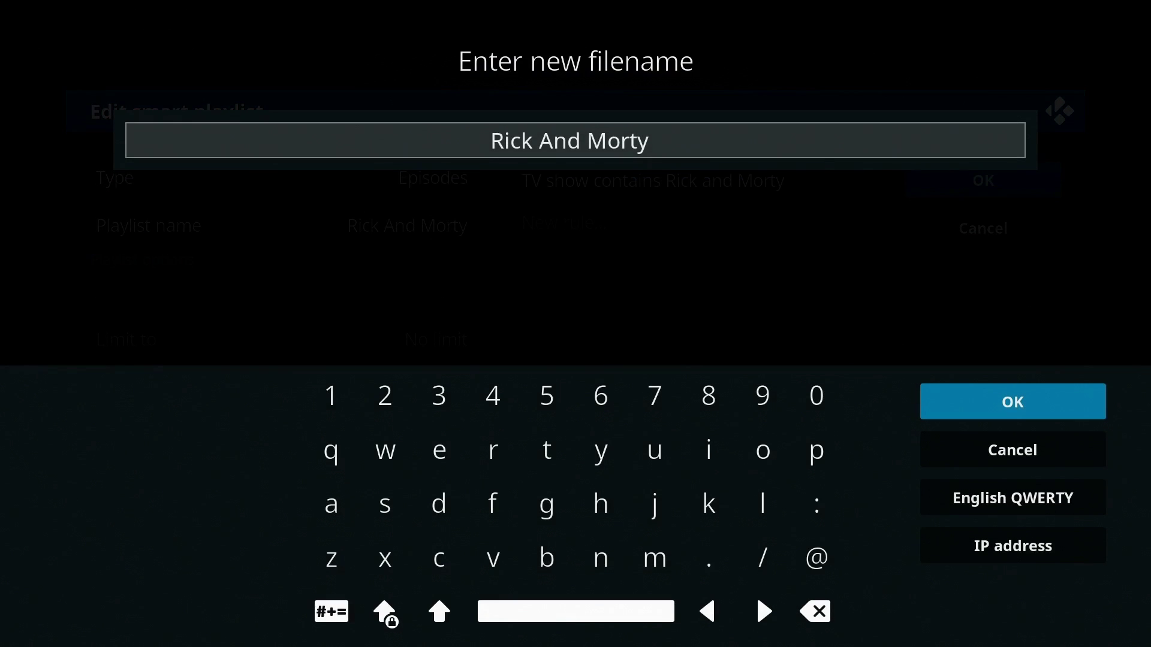
pyautogui.press('Return')
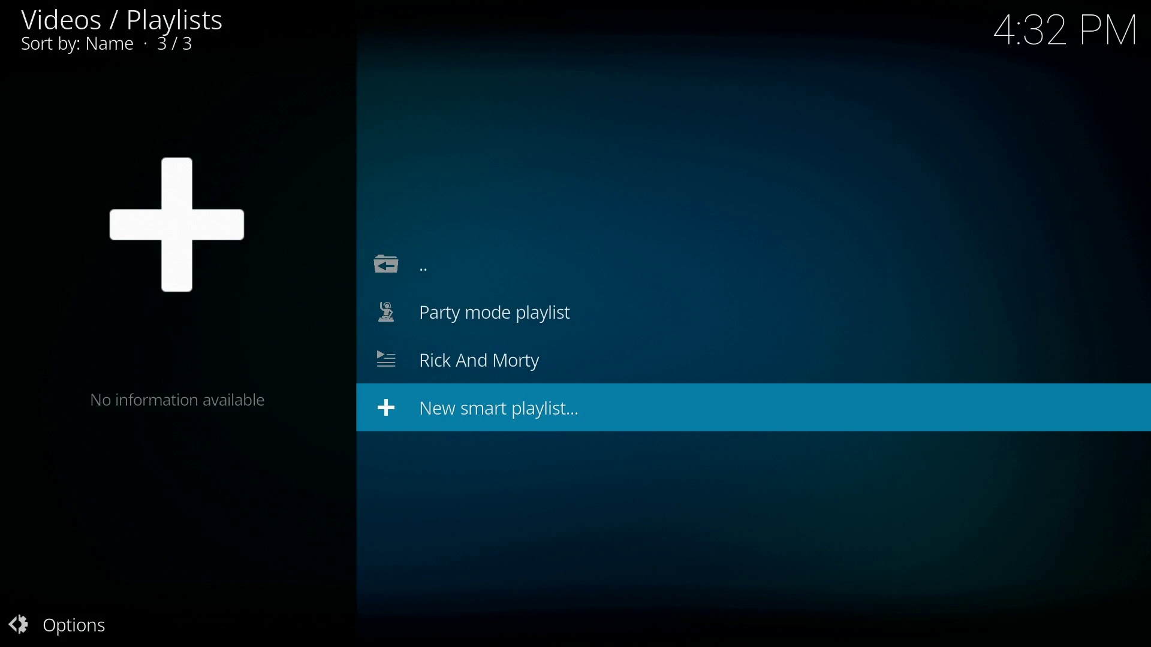
pyautogui.press('Escape')
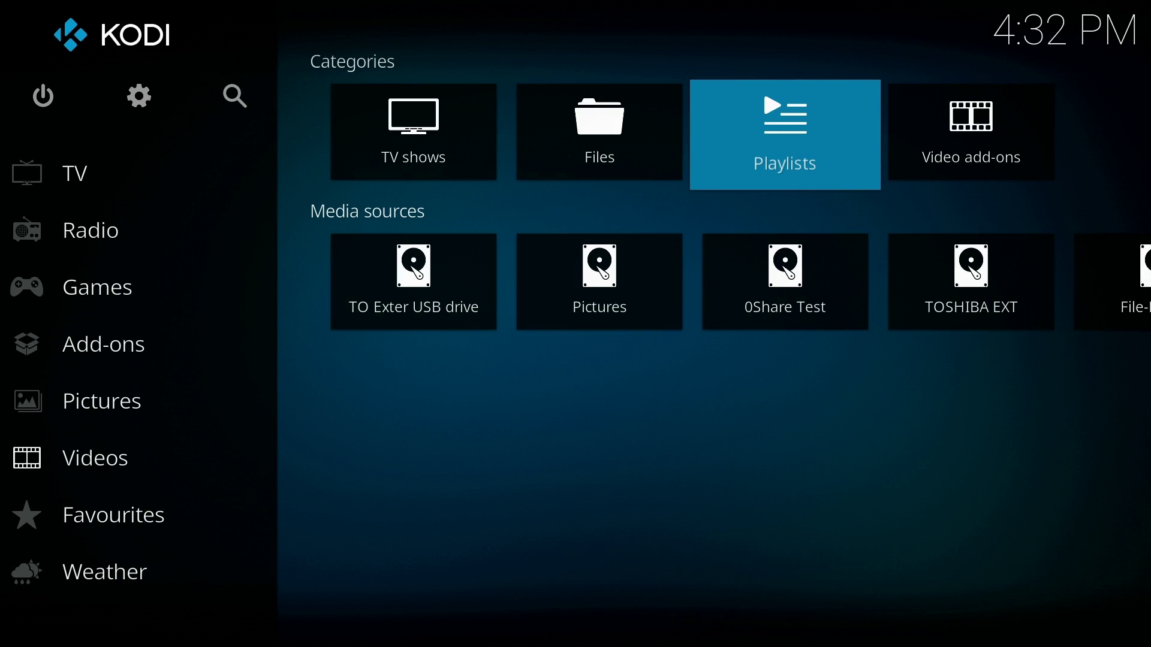
# Move focus back into Kodi's main sections list on the home screen
pyautogui.press('Left')
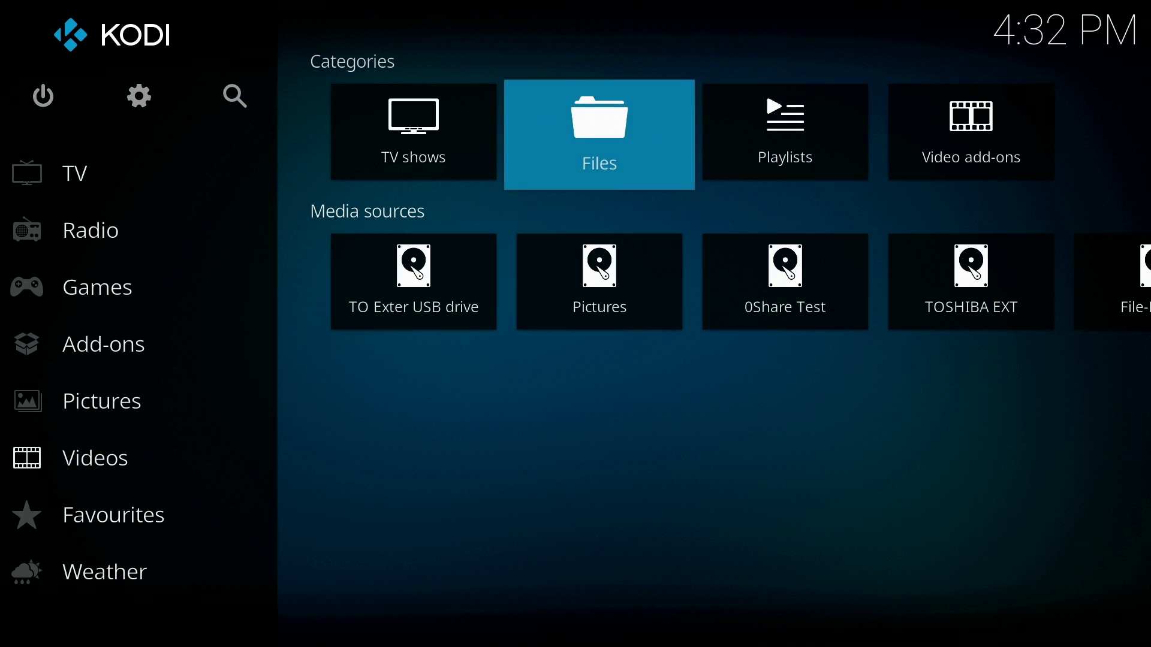
pyautogui.press('Left')
pyautogui.press('Left')
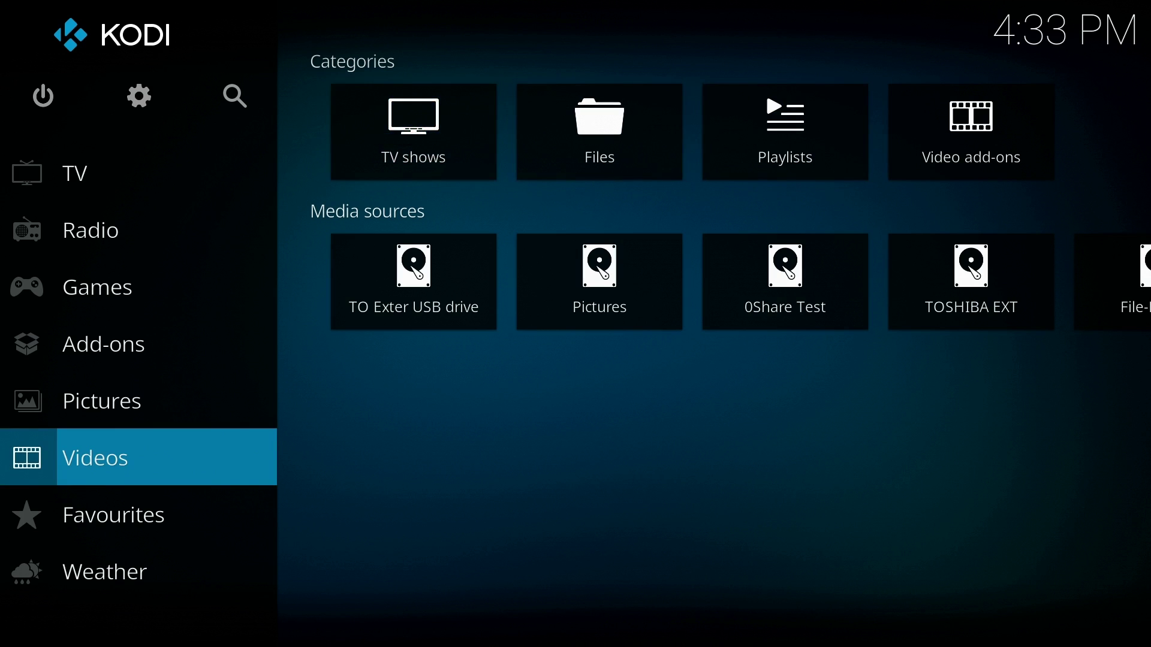
# Exit Kodi through the Power Options menu to the Android TV home screen
pyautogui.press('Up')
pyautogui.press('Up')
pyautogui.press('Up')
pyautogui.press('Up')
pyautogui.press('Up')
pyautogui.press('Up')
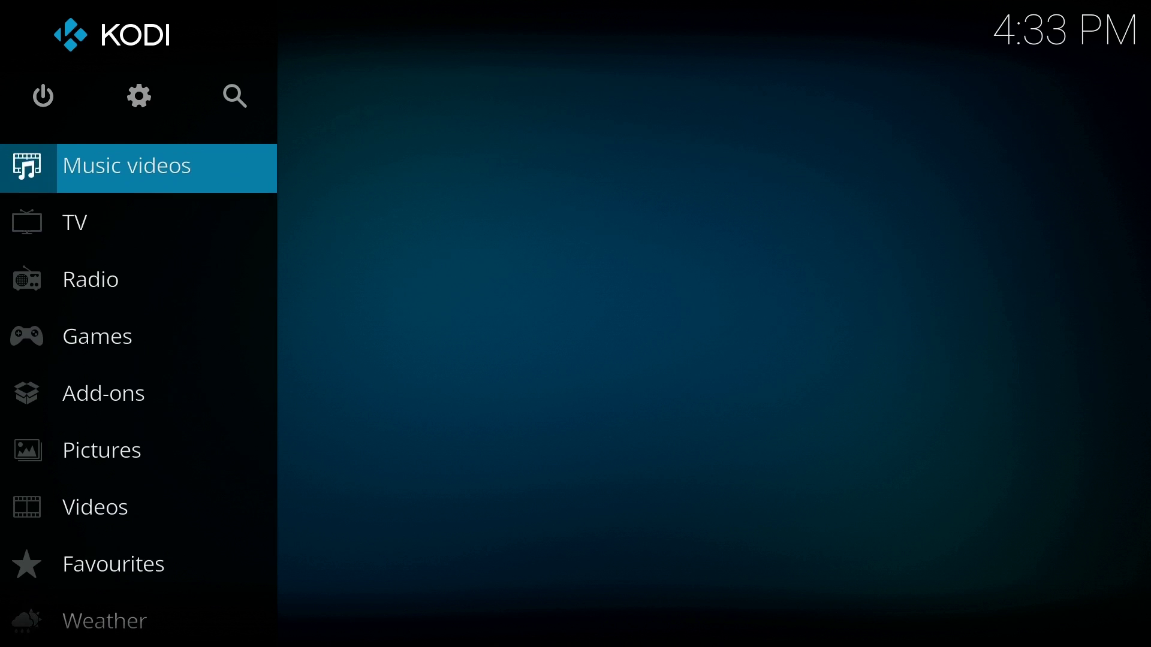
pyautogui.press('Up')
pyautogui.press('Up')
pyautogui.press('Up')
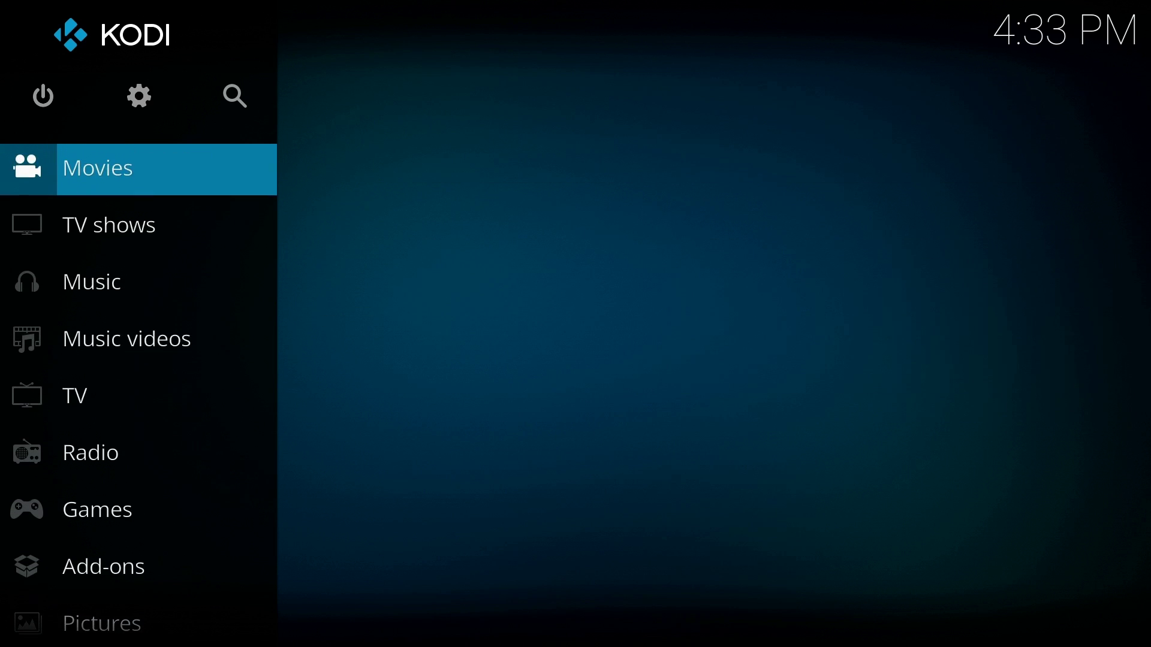
pyautogui.press('Up')
pyautogui.press('Return')
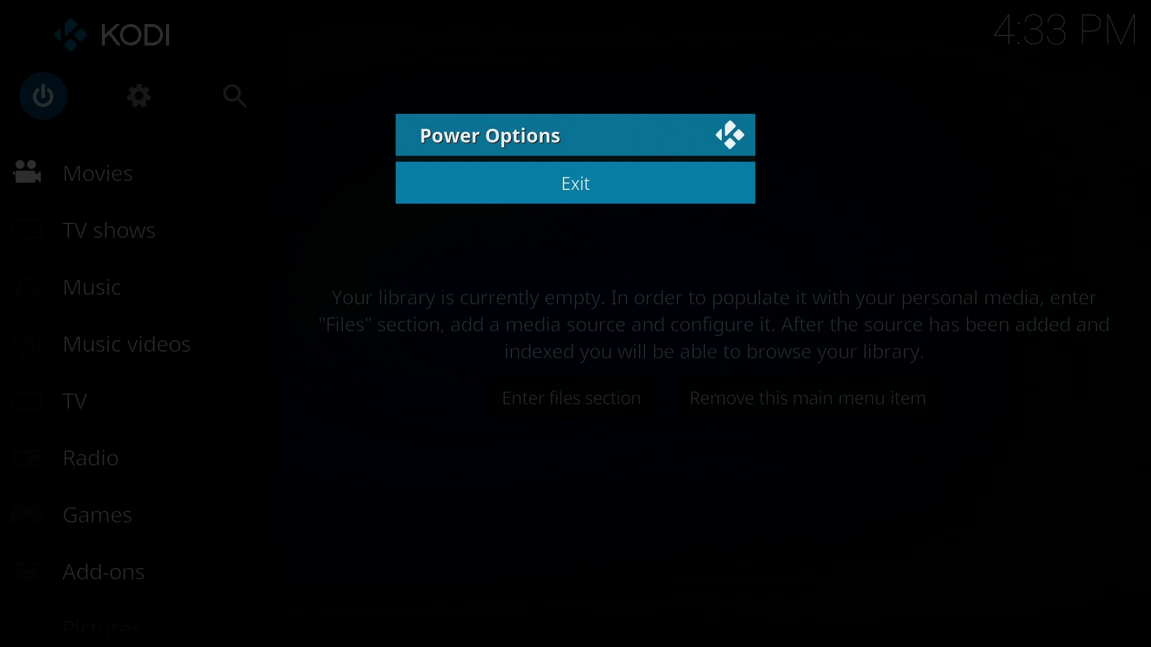
pyautogui.press('Return')
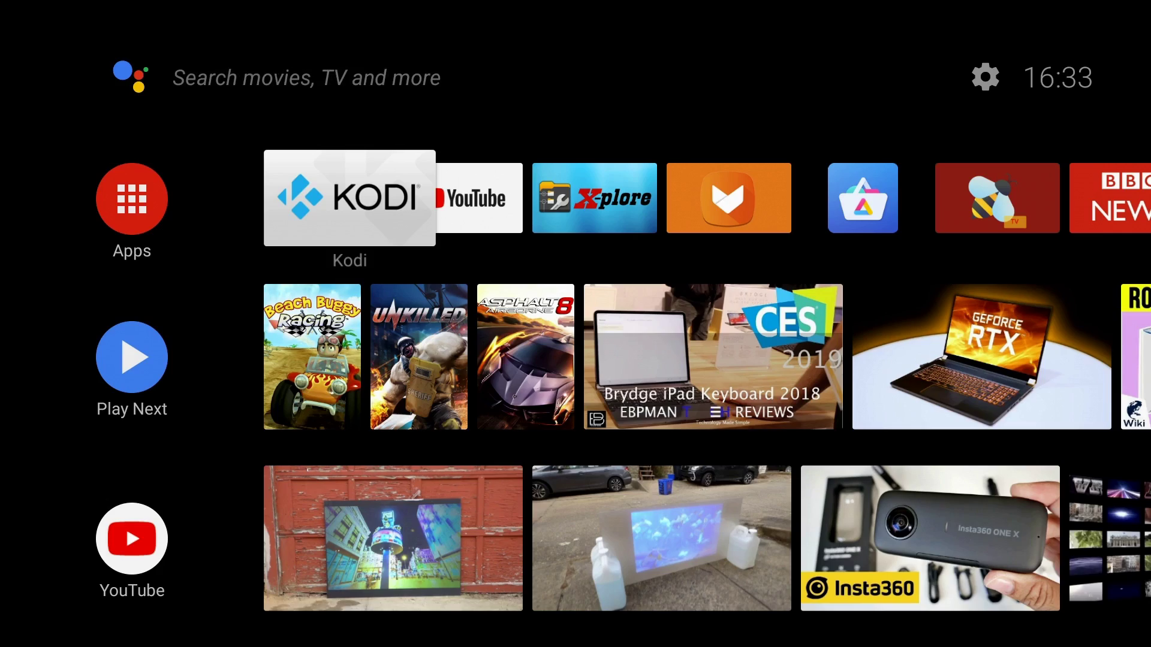
# In the home screen channel settings, switch the Kodi channel off and back on
pyautogui.press('Down')
pyautogui.press('Down')
pyautogui.press('Down')
pyautogui.press('Down')
pyautogui.press('Down')
pyautogui.press('Down')
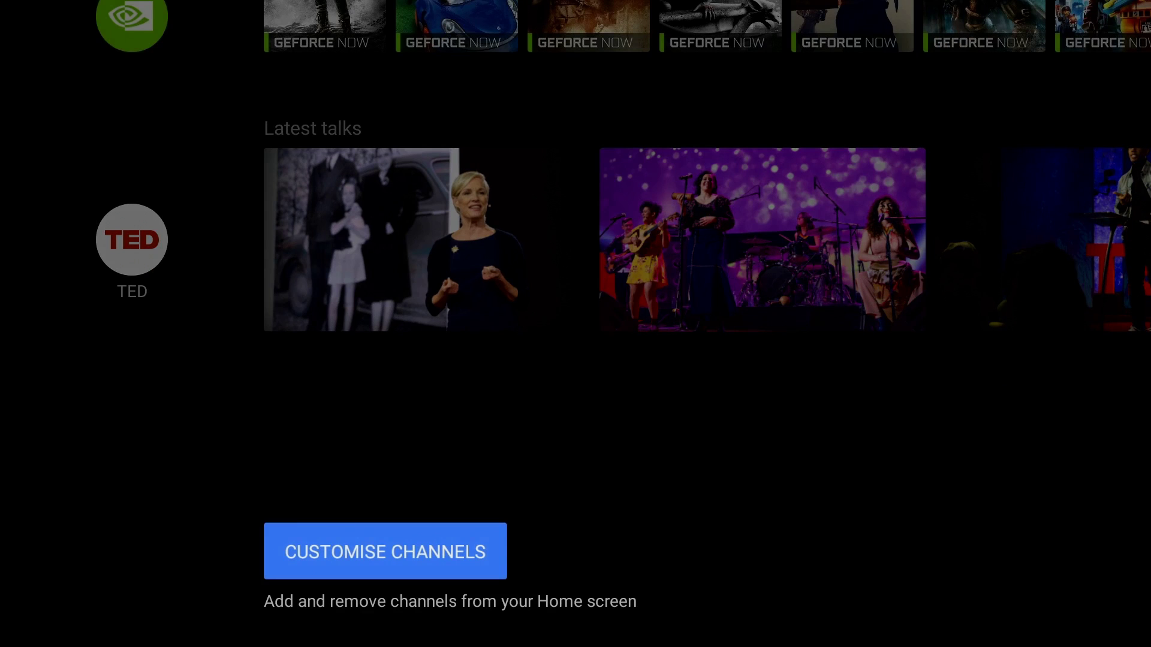
pyautogui.press('Return')
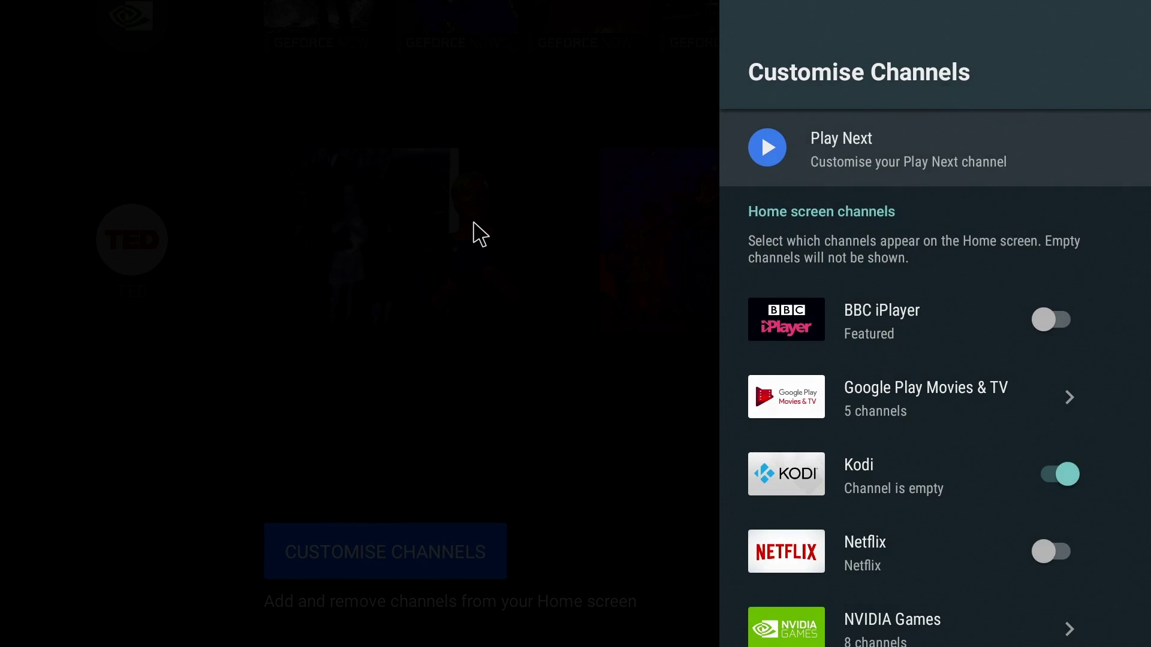
pyautogui.press('Down')
pyautogui.press('Down')
pyautogui.press('Down')
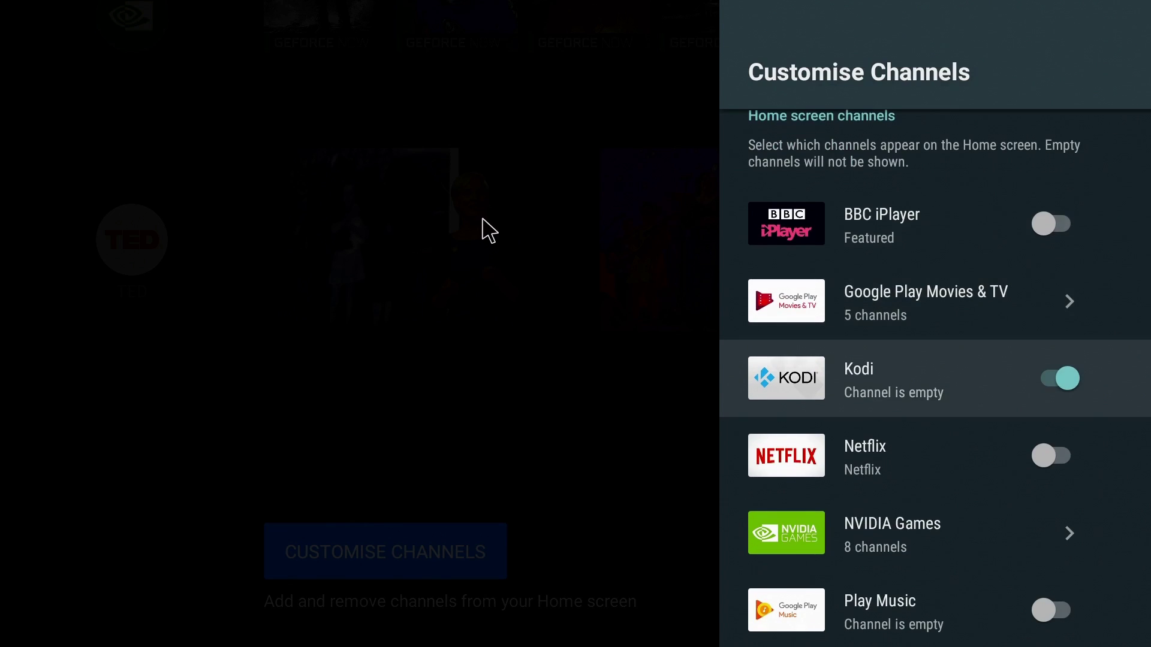
pyautogui.press('Return')
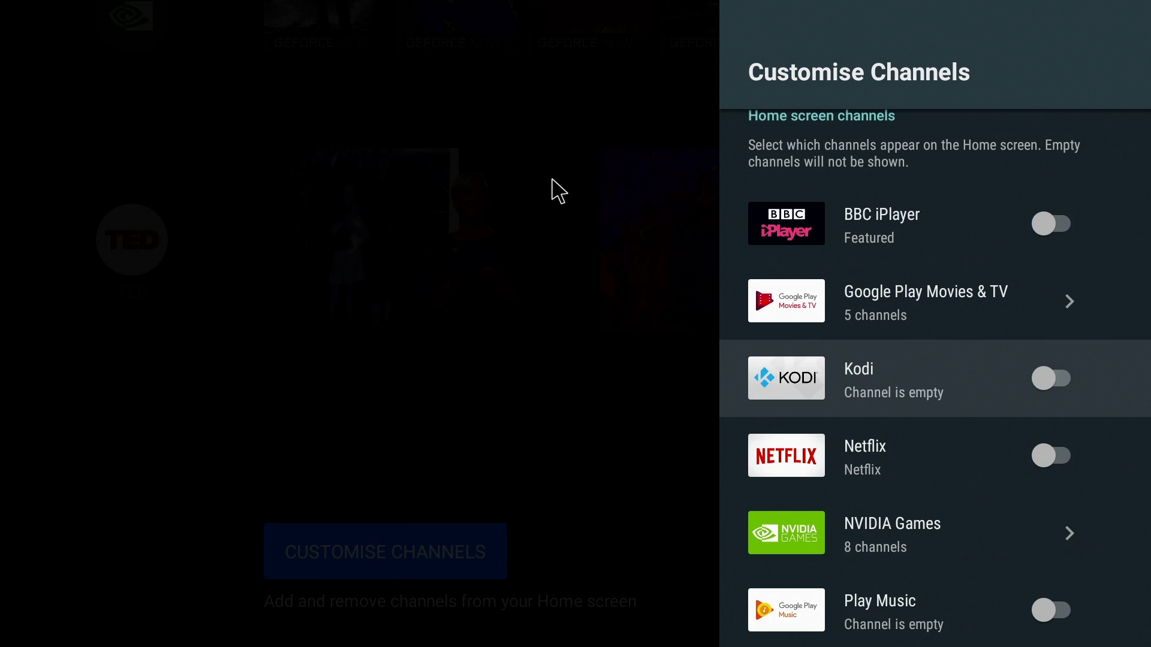
pyautogui.press('Return')
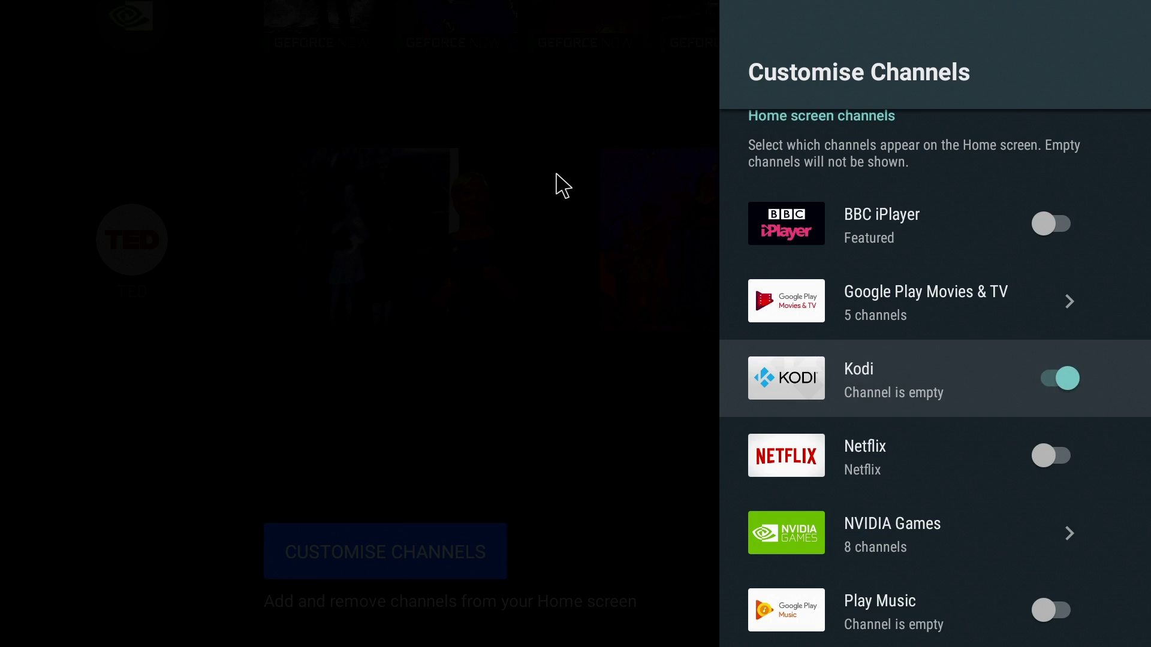
# Close the Customise Channels panel and return to the top of the home screen
pyautogui.click(565, 186)
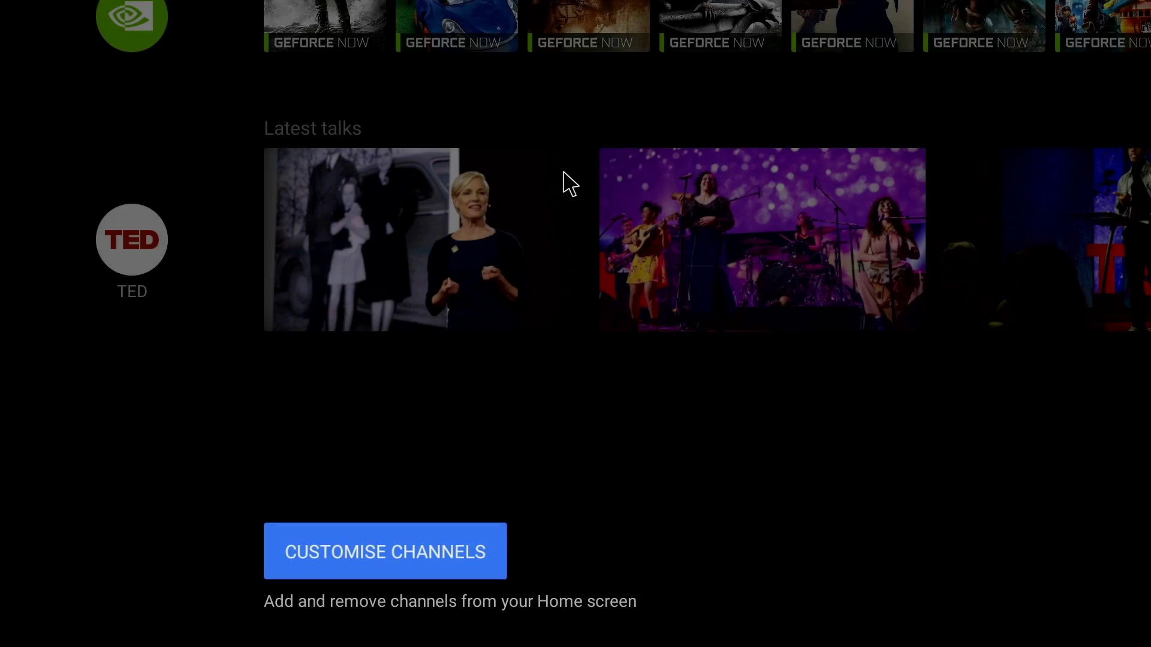
pyautogui.scroll(3, 564, 173)
pyautogui.scroll(3, 566, 169)
pyautogui.scroll(-1, 568, 177)
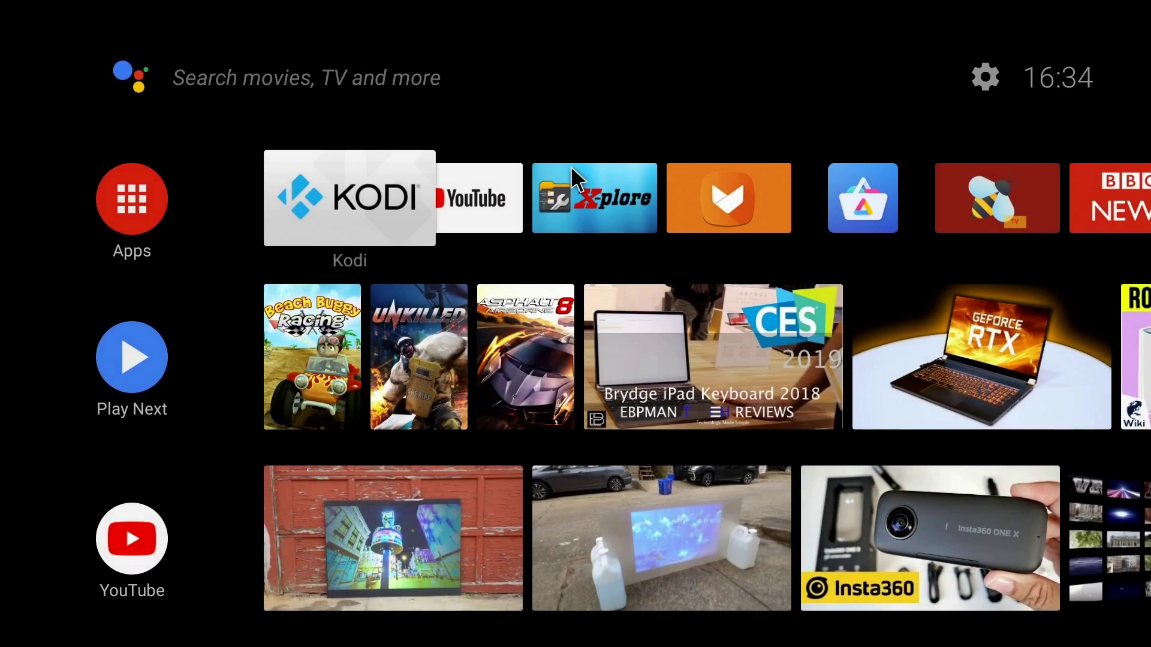
# Relaunch Kodi and open the Rick And Morty playlist to check its 31 randomly ordered episodes
pyautogui.press('Return')
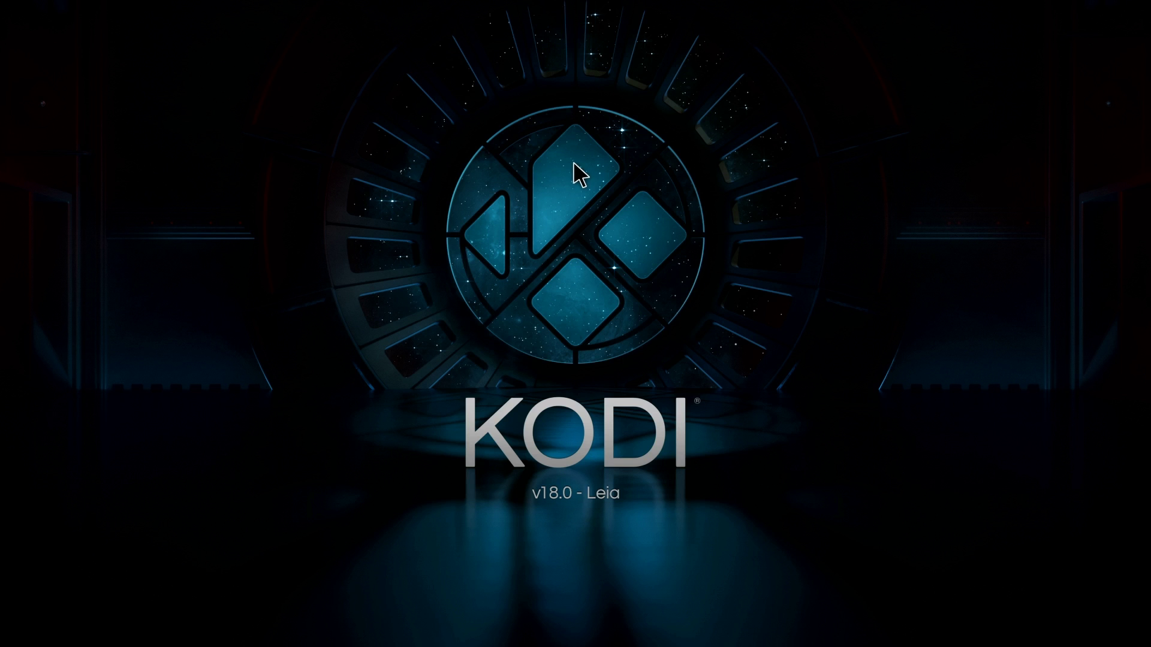
pyautogui.press('Down')
pyautogui.press('Down')
pyautogui.press('Down')
pyautogui.press('Down')
pyautogui.press('Down')
pyautogui.press('Down')
pyautogui.press('Down')
pyautogui.press('Down')
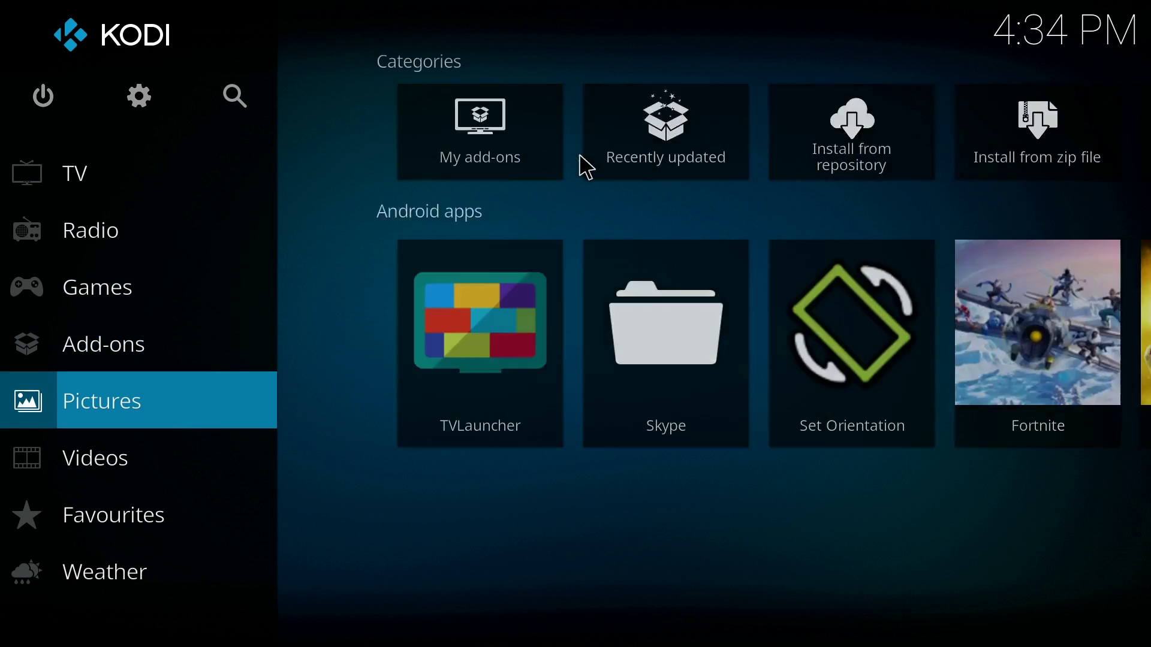
pyautogui.press('Down')
pyautogui.press('Right')
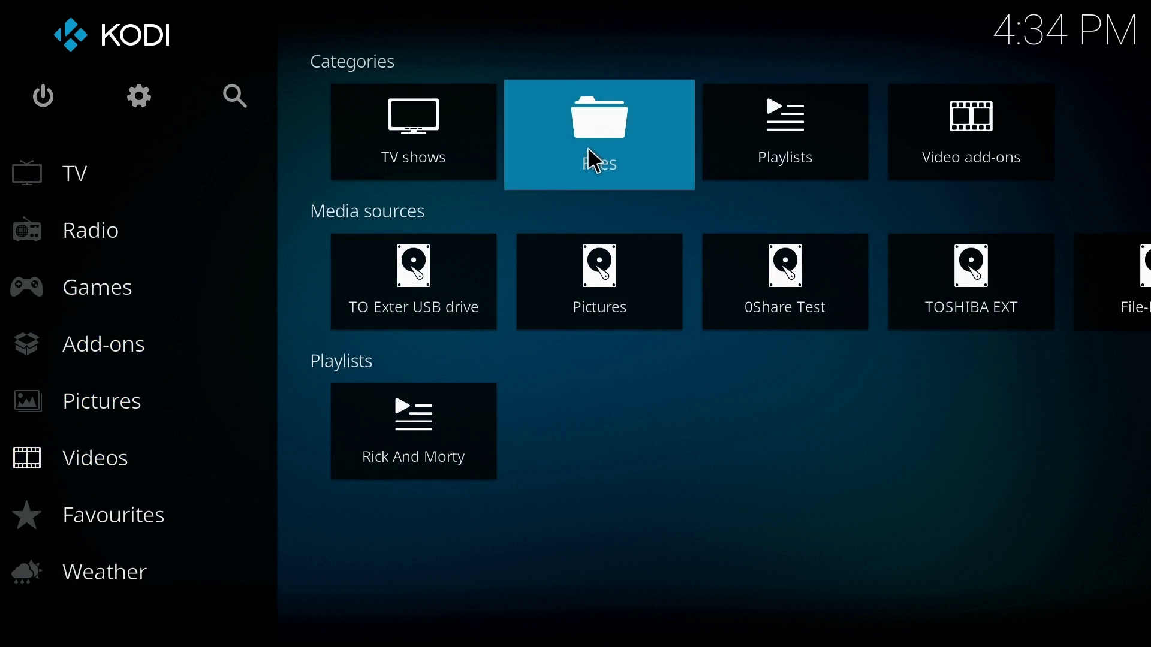
pyautogui.press('Down')
pyautogui.press('Down')
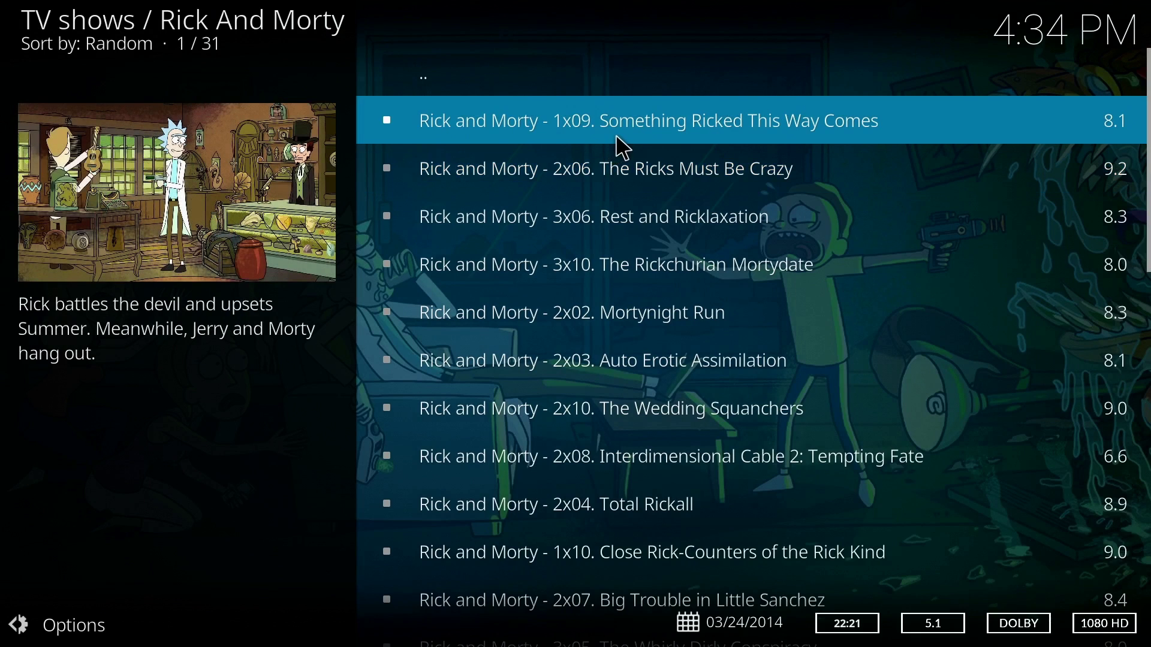
pyautogui.press('Escape')
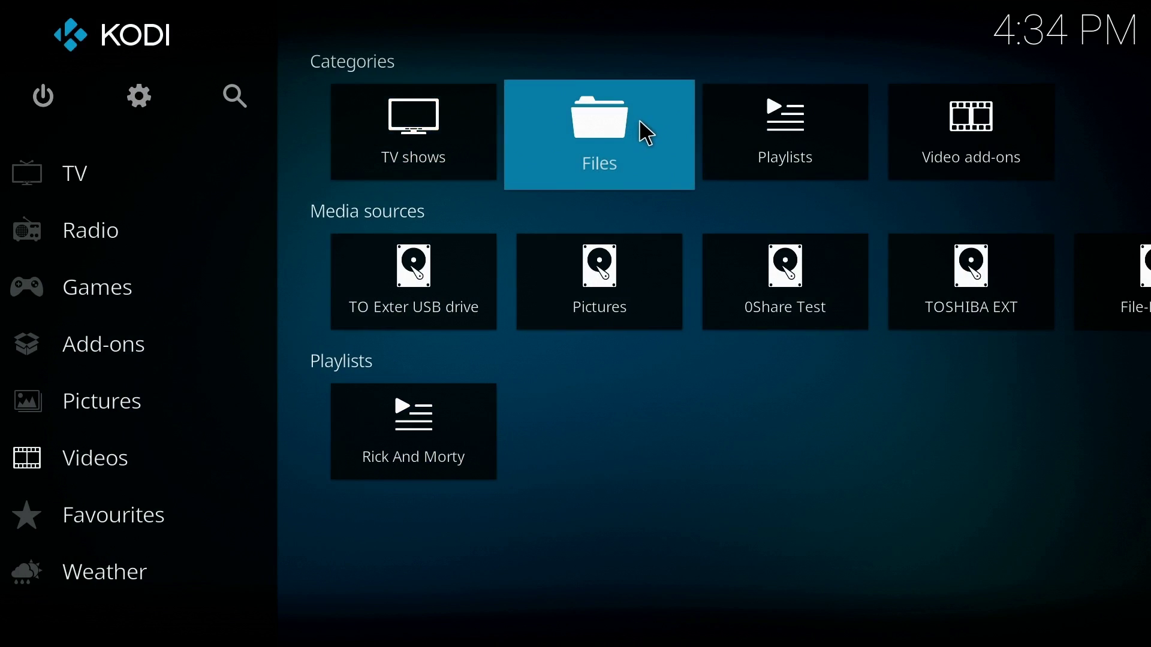
# Go back to the Videos categories and exit Kodi to the Android TV home screen
pyautogui.press('Left')
pyautogui.press('Left')
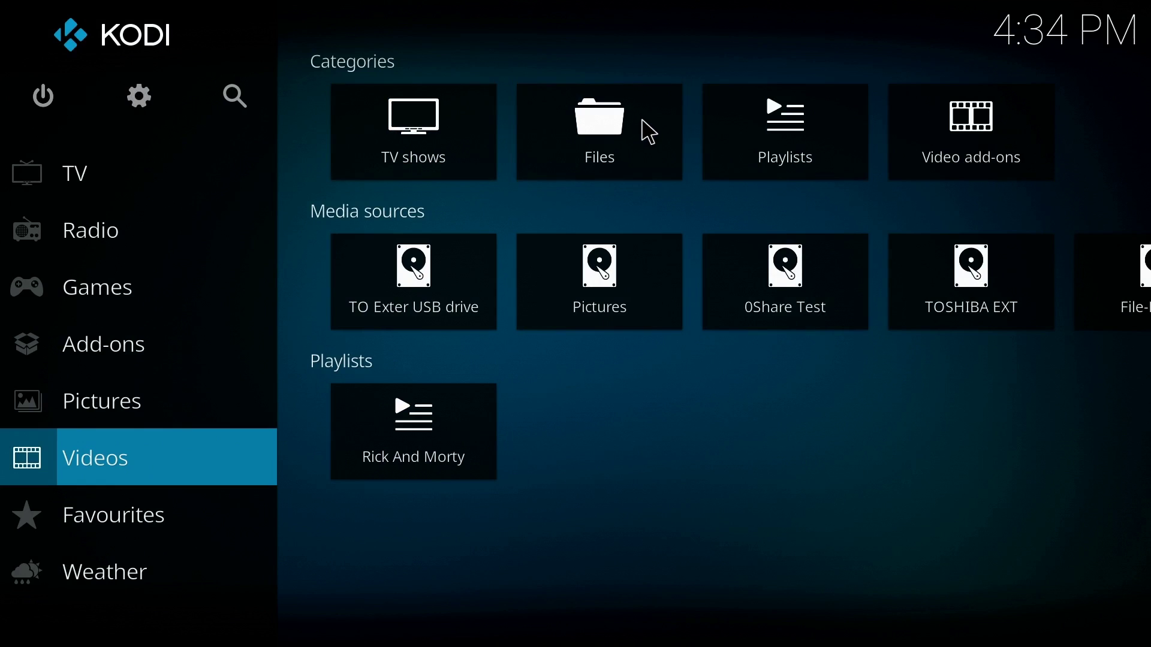
pyautogui.press('Right')
pyautogui.press('Right')
pyautogui.press('Right')
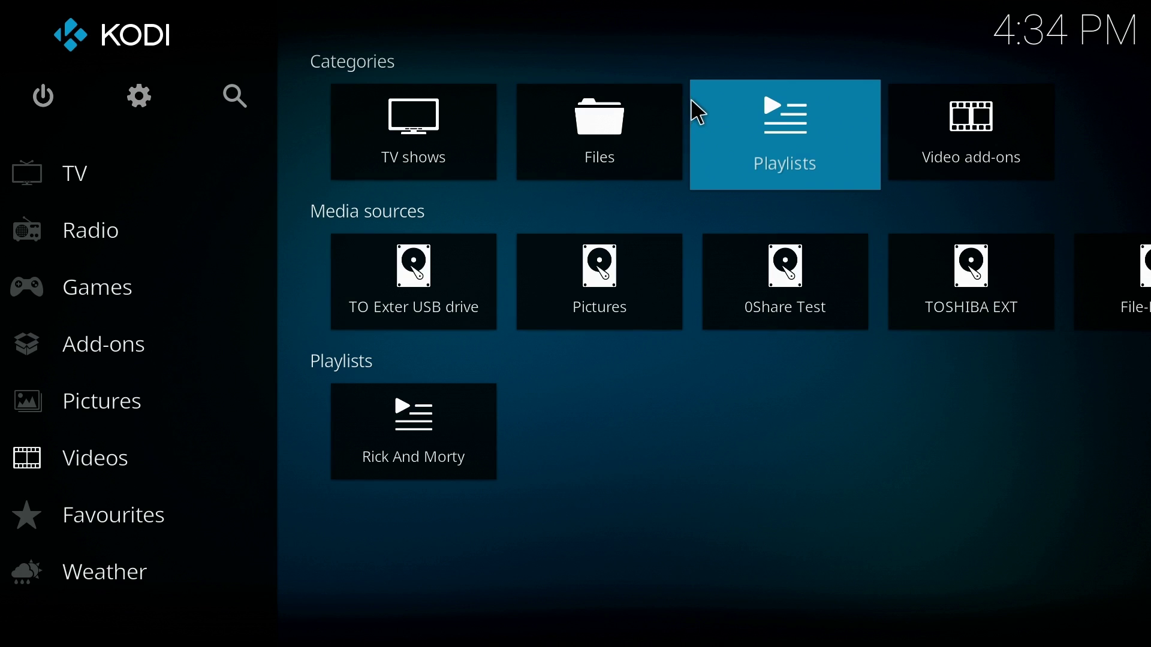
pyautogui.press('Home')
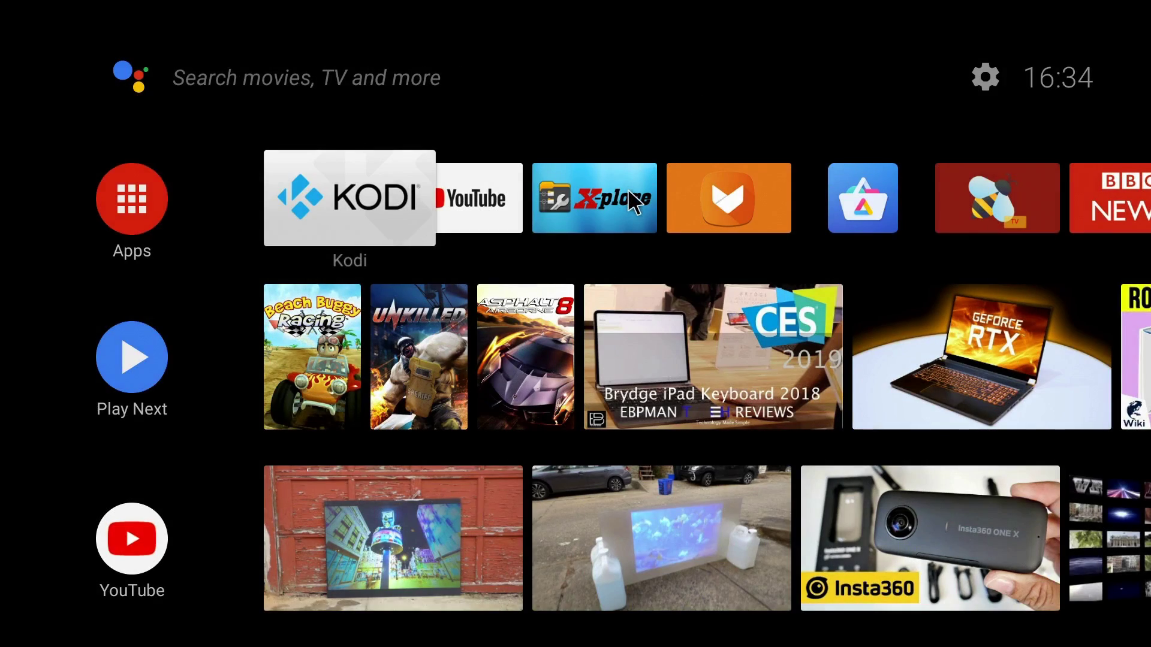
# Switch on Kodi's Rick And Morty channel in Customise Channels, then close the panels
pyautogui.scroll(-6, 627, 188)
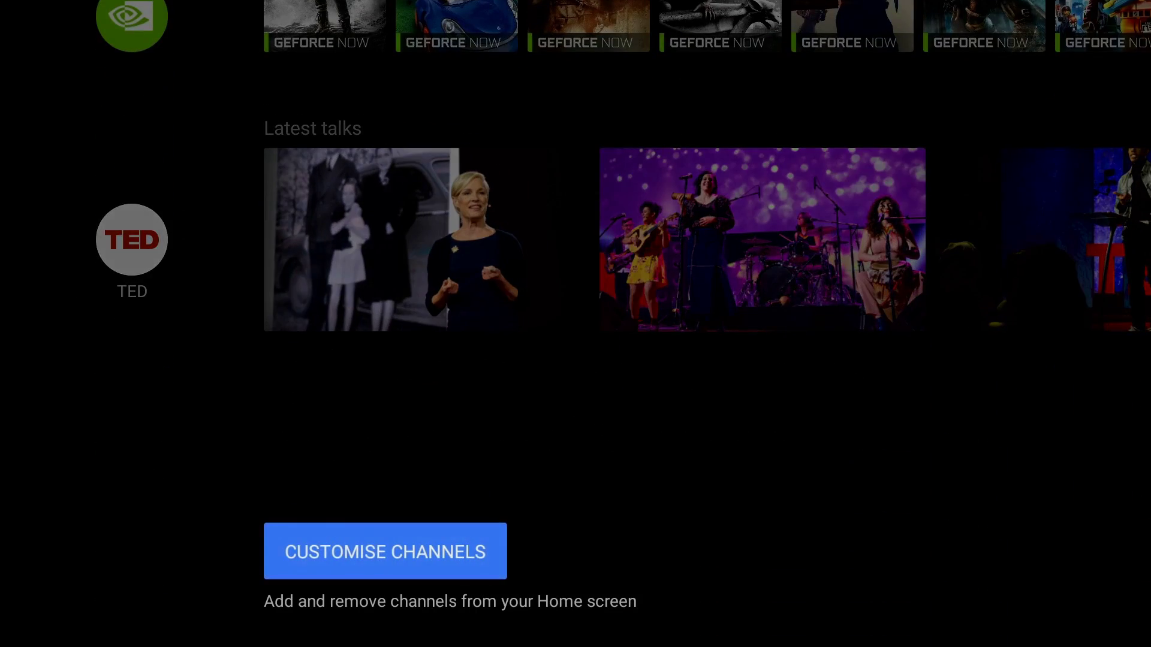
pyautogui.press('Return')
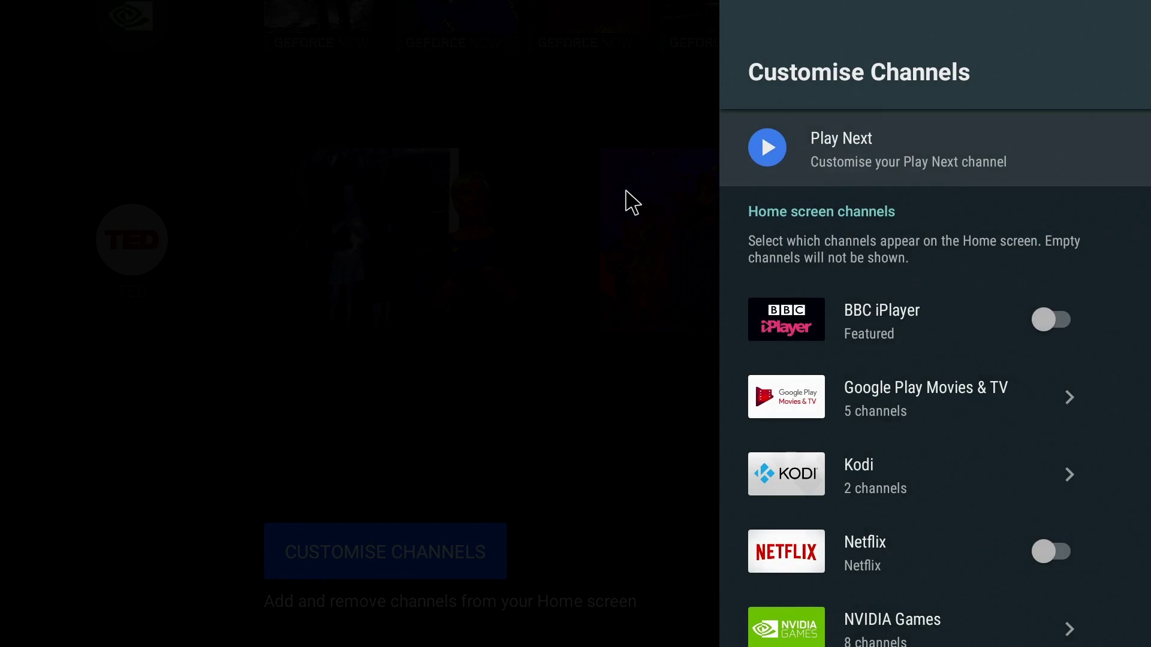
pyautogui.press('Down')
pyautogui.press('Down')
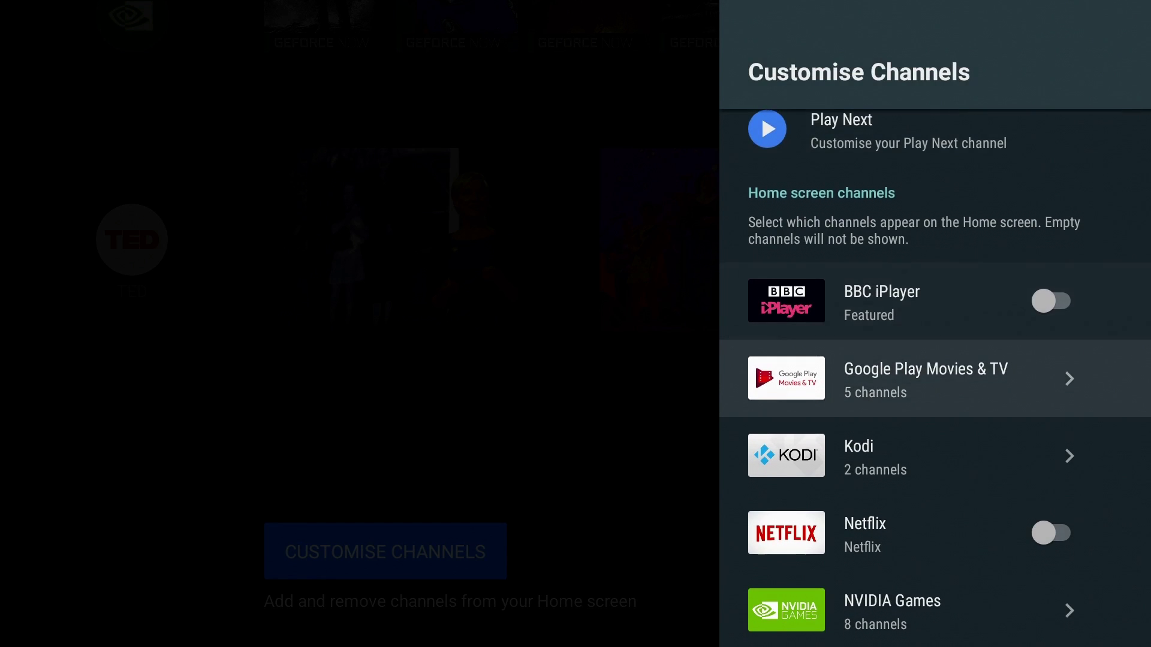
pyautogui.press('Down')
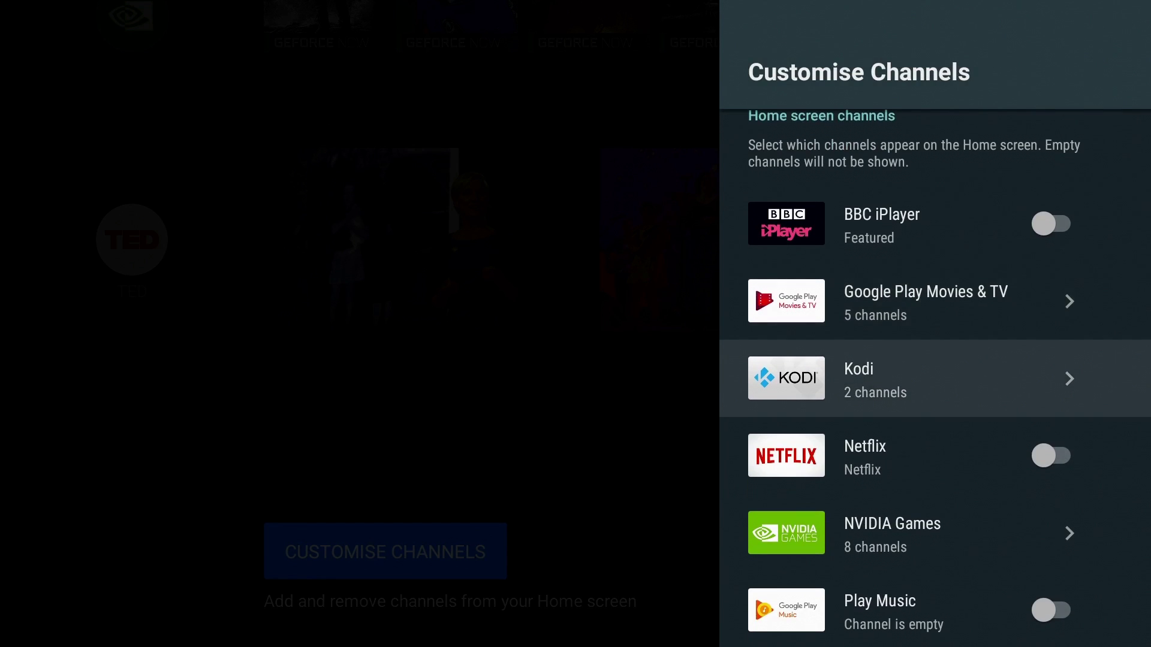
pyautogui.press('Return')
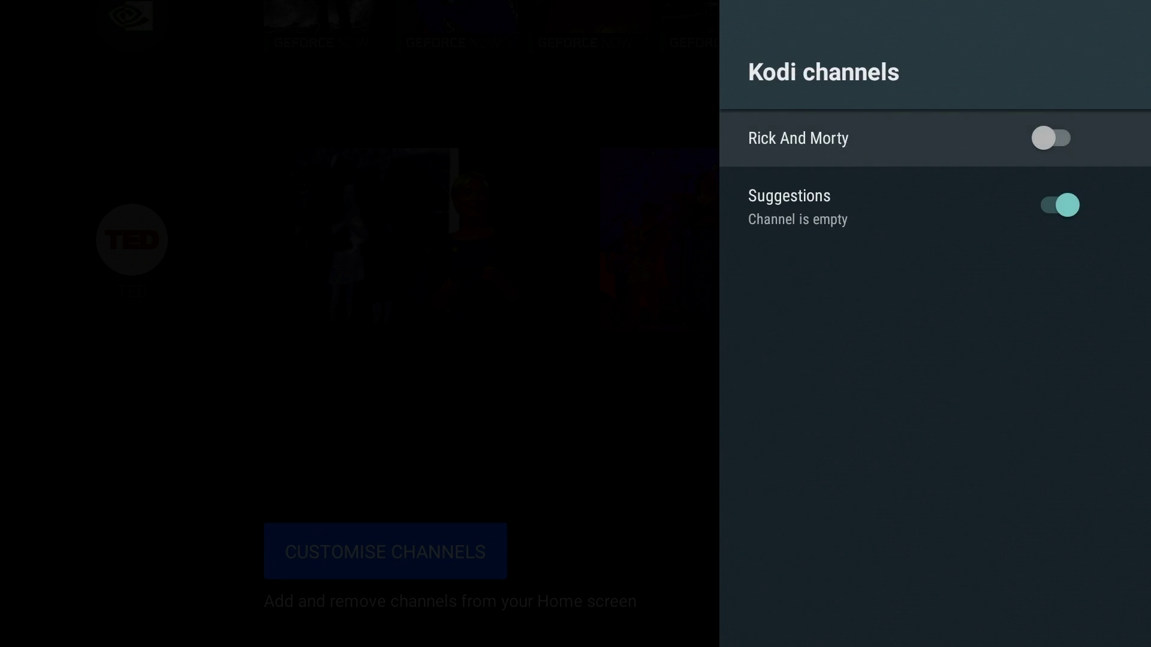
pyautogui.press('Return')
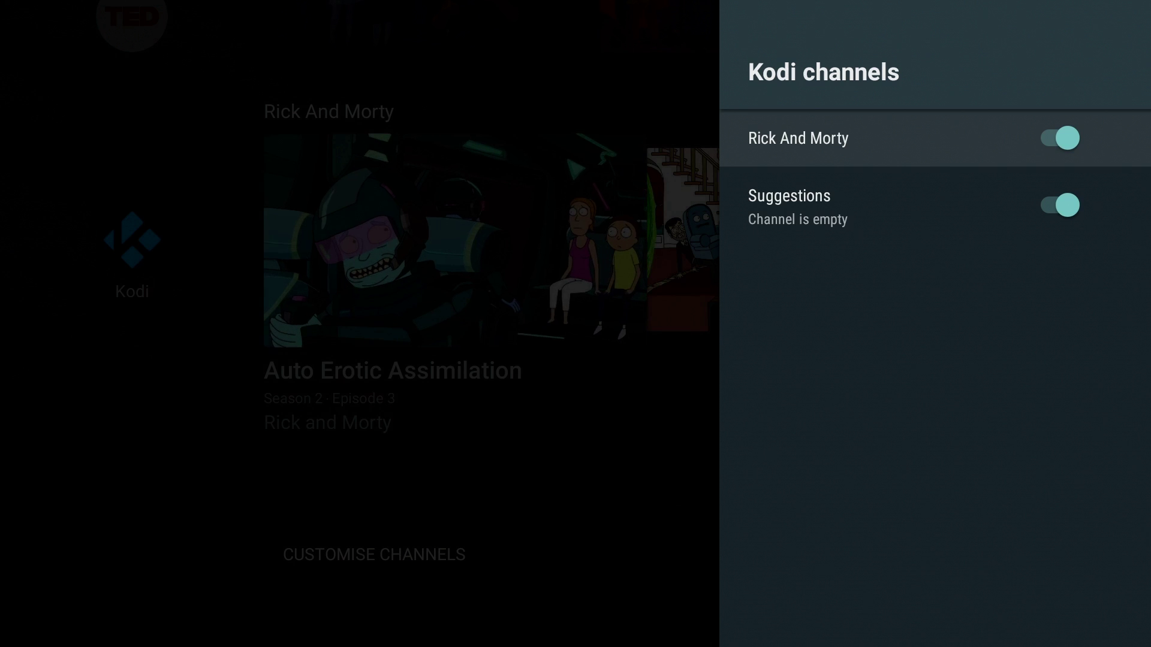
pyautogui.press('Escape')
pyautogui.press('Escape')
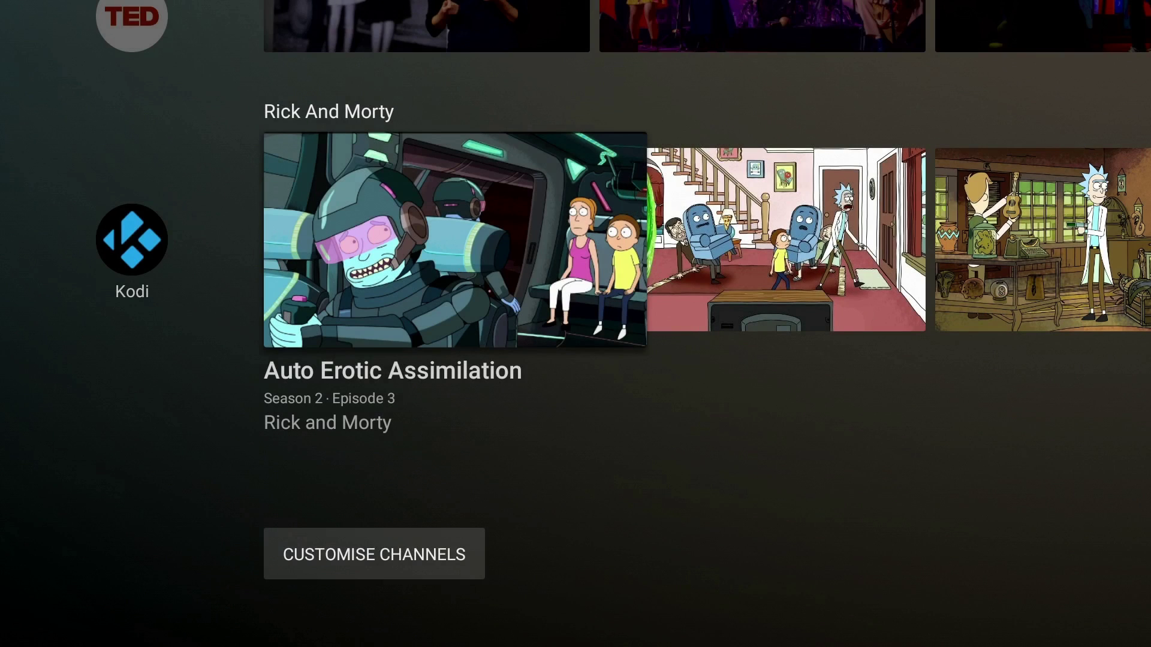
pyautogui.press('Up')
pyautogui.press('Down')
pyautogui.press('Right')
pyautogui.press('Right')
pyautogui.press('Right')
pyautogui.press('Right')
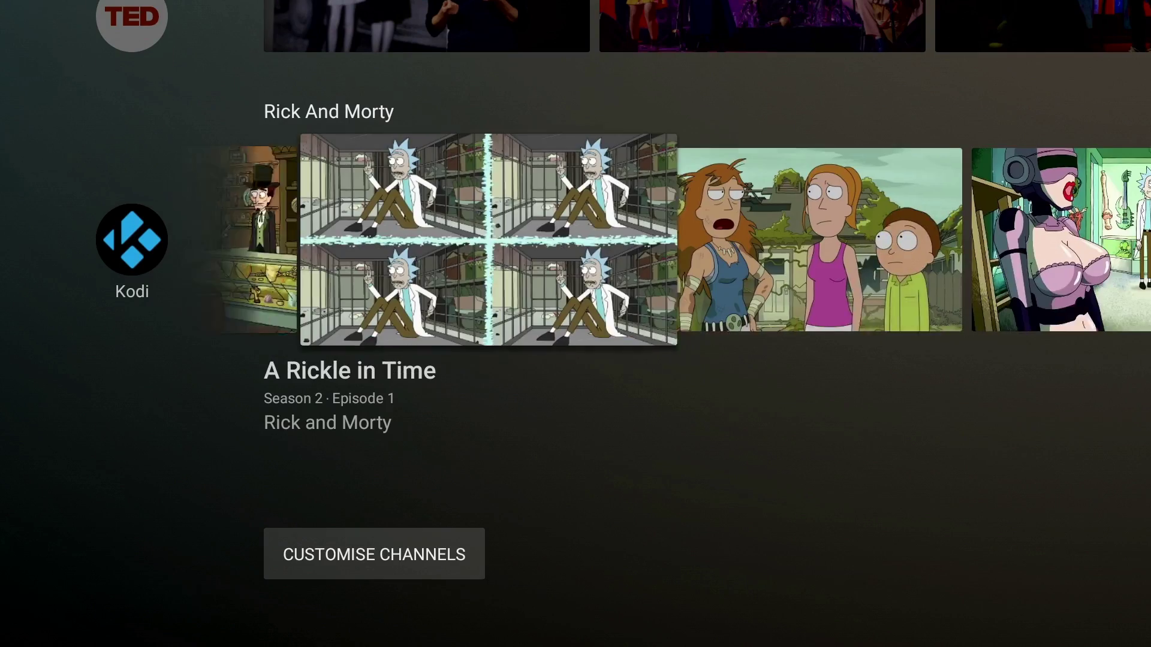
pyautogui.press('Right')
pyautogui.press('Right')
pyautogui.press('Right')
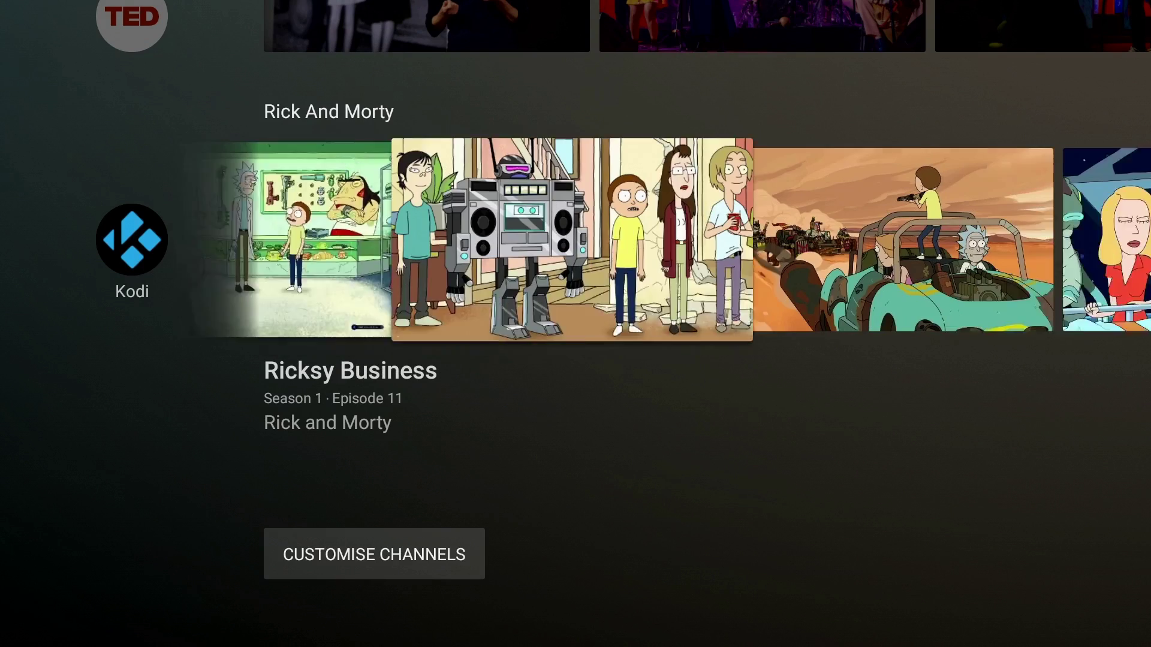
pyautogui.press('Right')
pyautogui.press('Right')
pyautogui.press('Right')
pyautogui.press('Right')
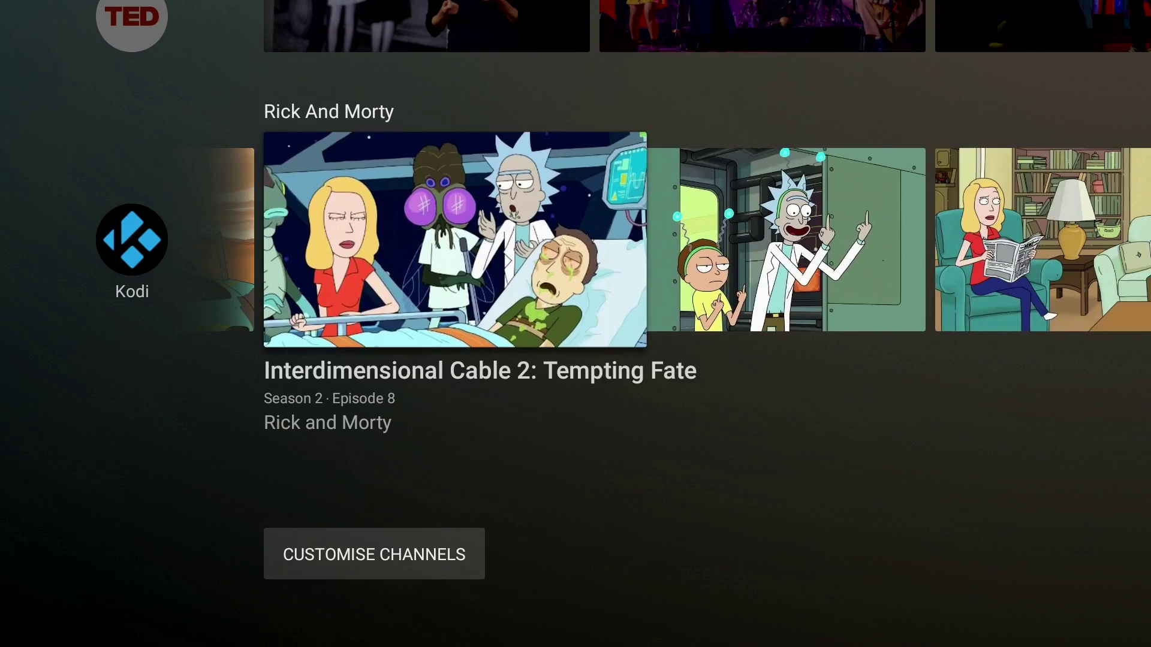
pyautogui.press('Right')
pyautogui.press('Right')
pyautogui.press('Right')
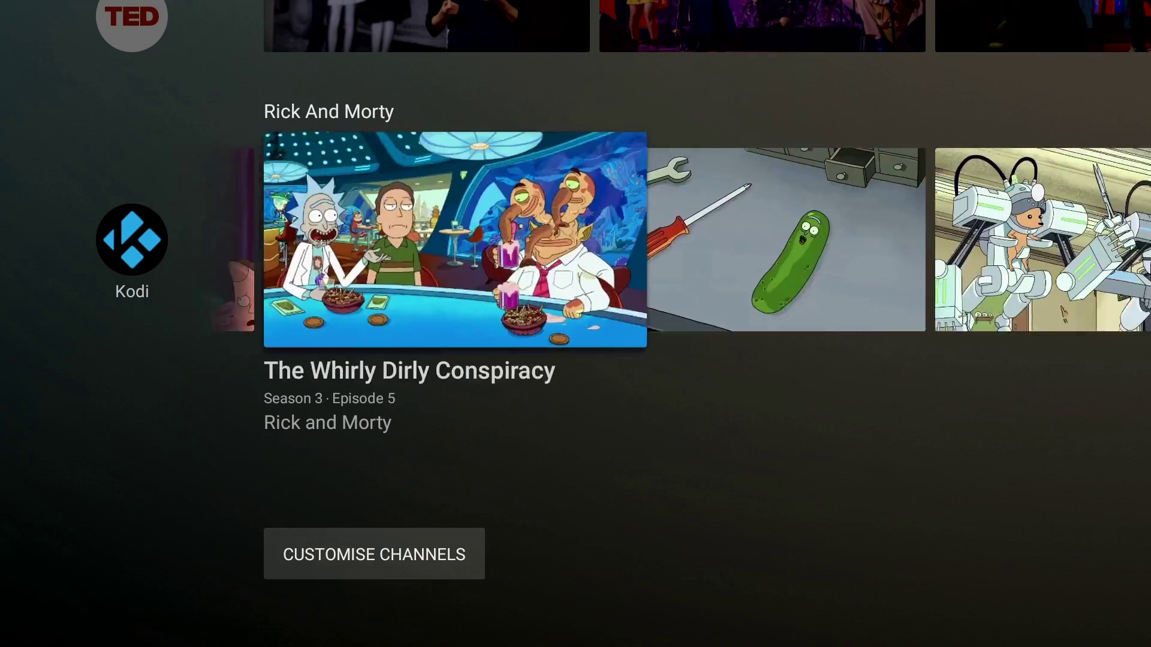
pyautogui.press('Right')
pyautogui.press('Right')
pyautogui.press('Right')
pyautogui.press('Right')
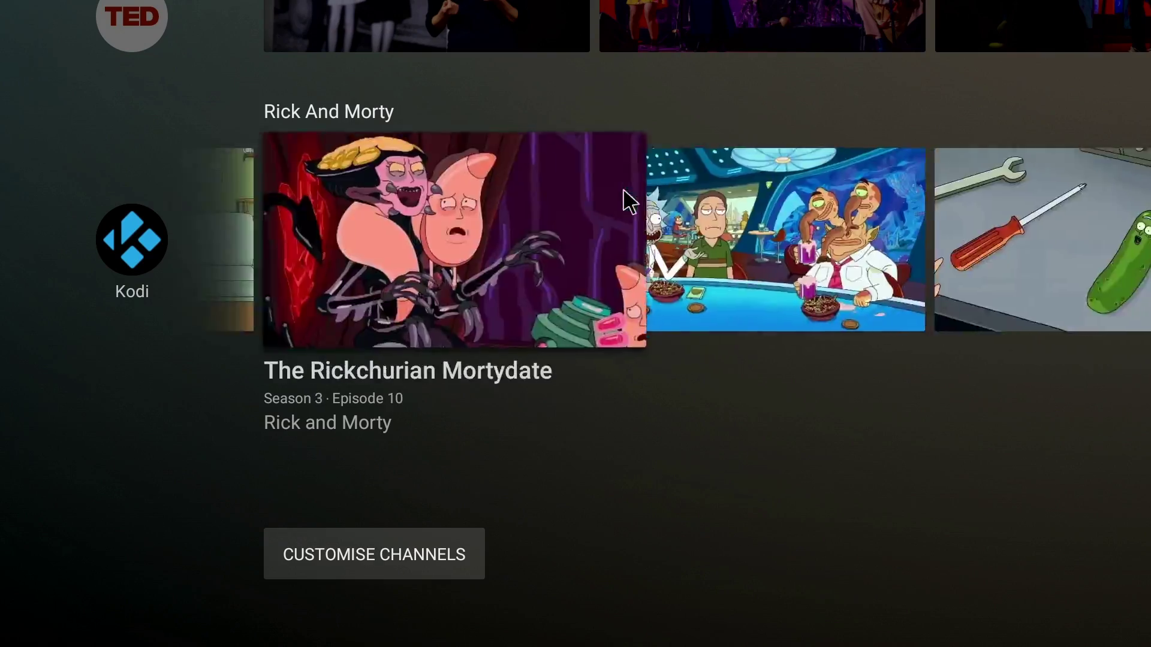
pyautogui.press('Left')
pyautogui.press('Left')
pyautogui.press('Left')
pyautogui.press('Left')
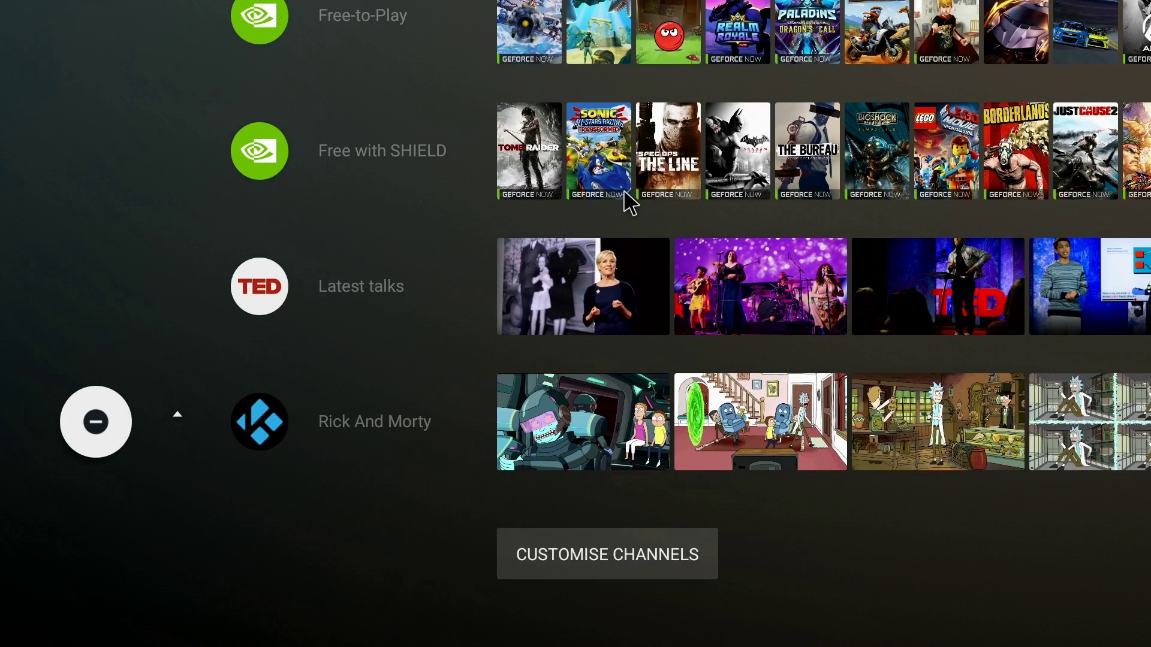
# Move the Rick And Morty row up to sit directly below Play Next, above YouTube Subscriptions
pyautogui.press('Right')
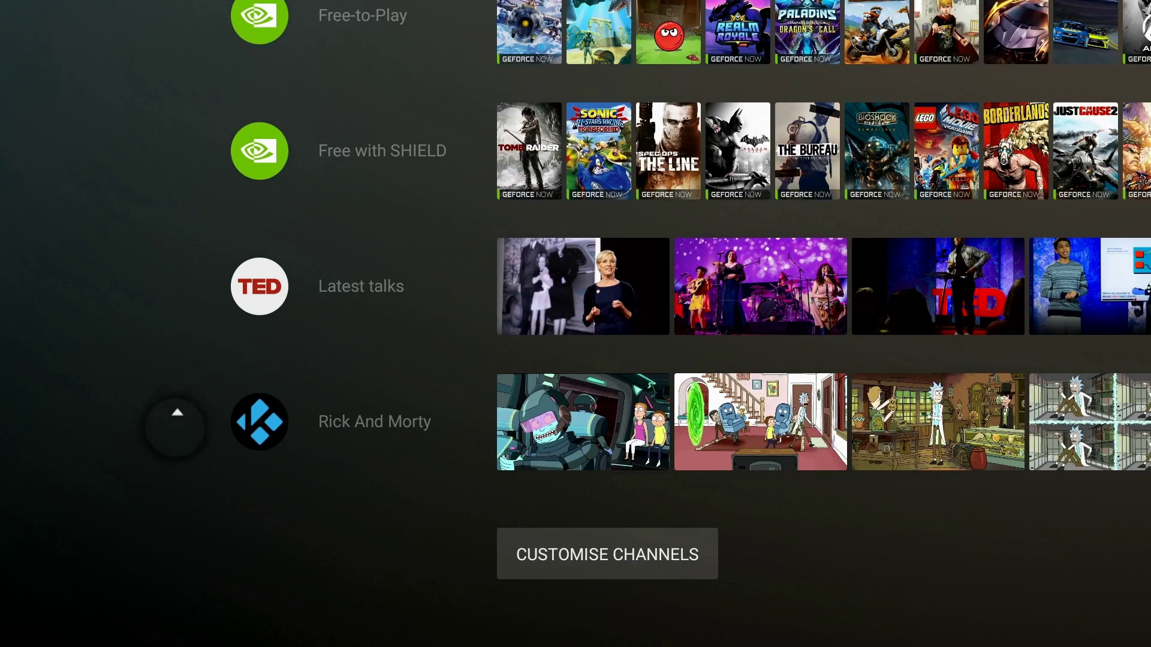
pyautogui.press('Return')
pyautogui.press('Up')
pyautogui.press('Up')
pyautogui.press('Up')
pyautogui.press('Up')
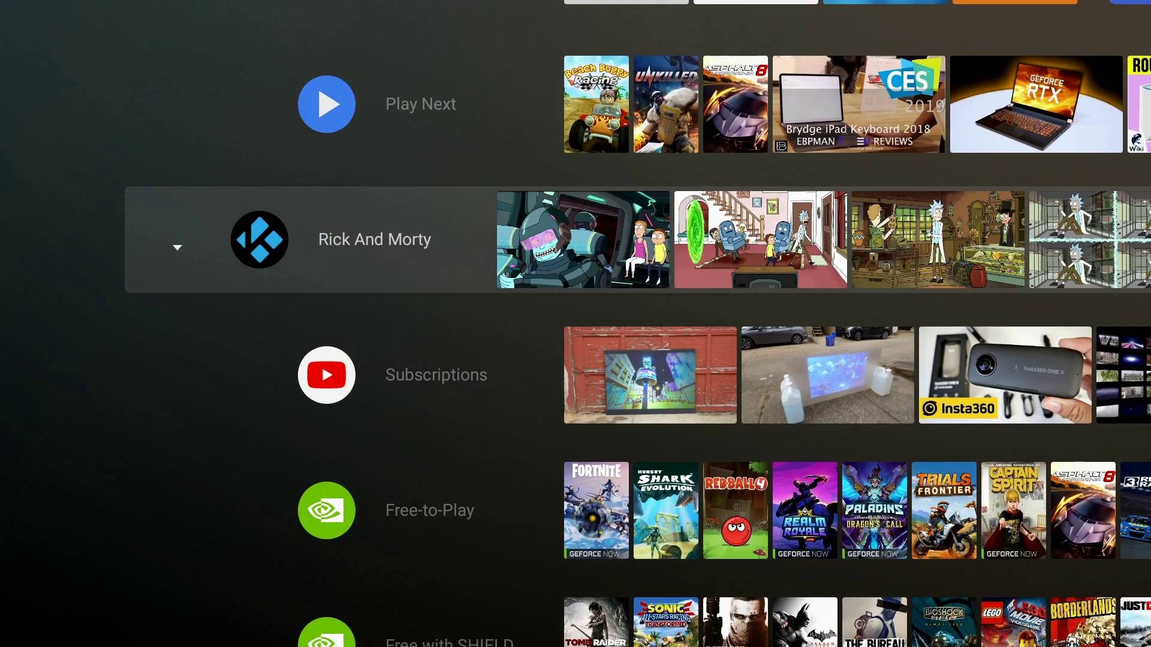
pyautogui.press('Return')
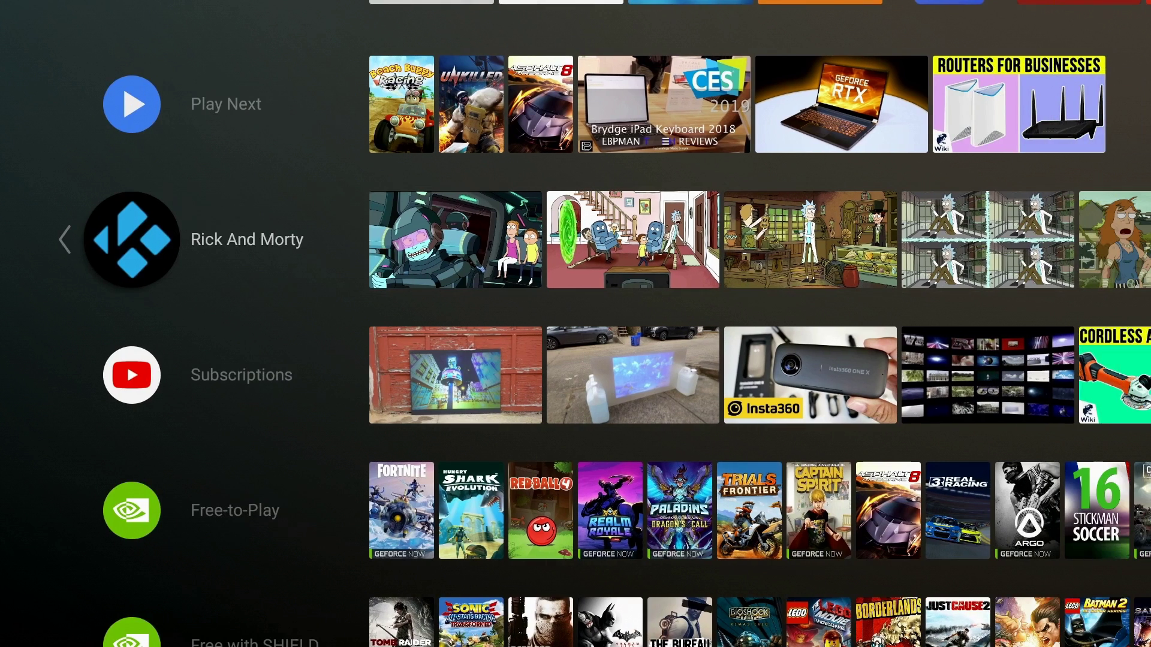